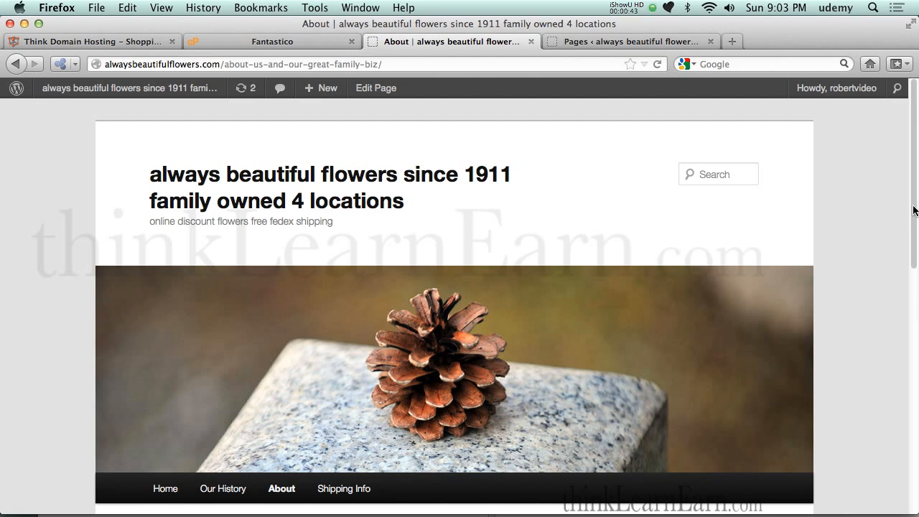
Switch to the site's WordPress admin and open the list of installed plugins.
click(602, 43)
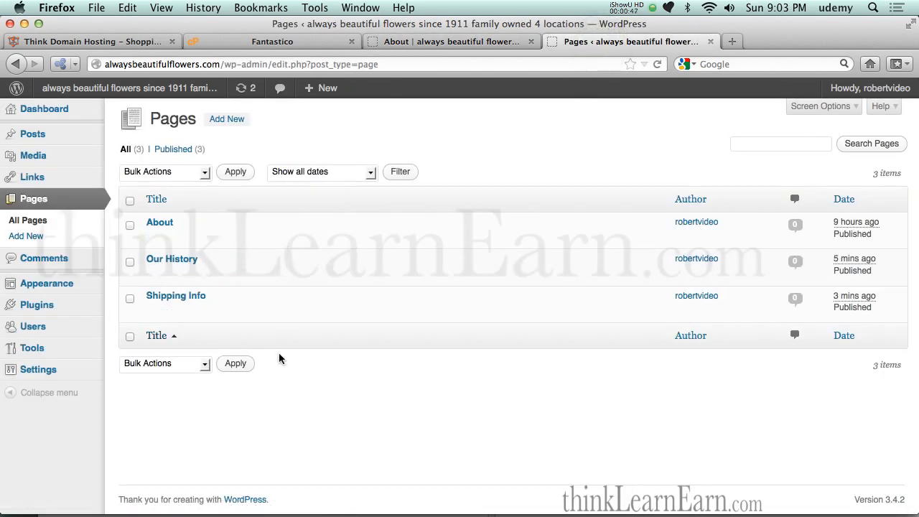
click(293, 388)
mouse_move(61, 311)
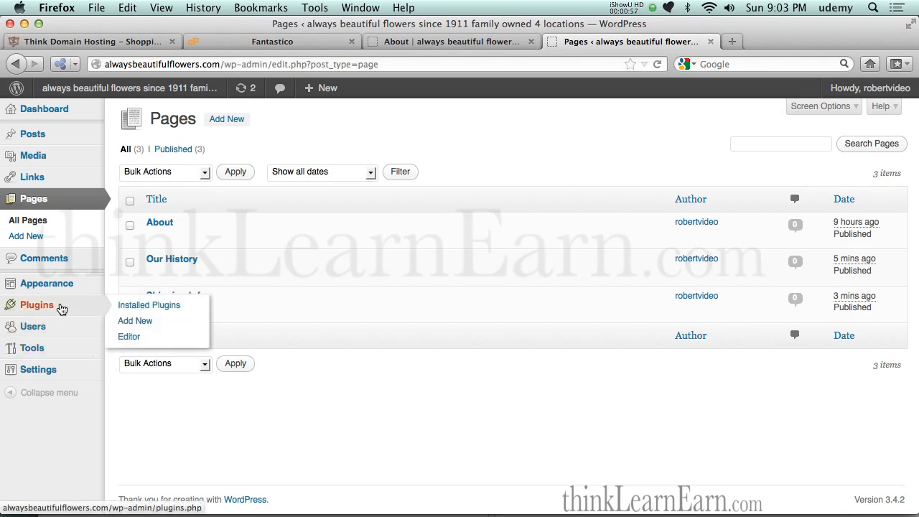
click(140, 308)
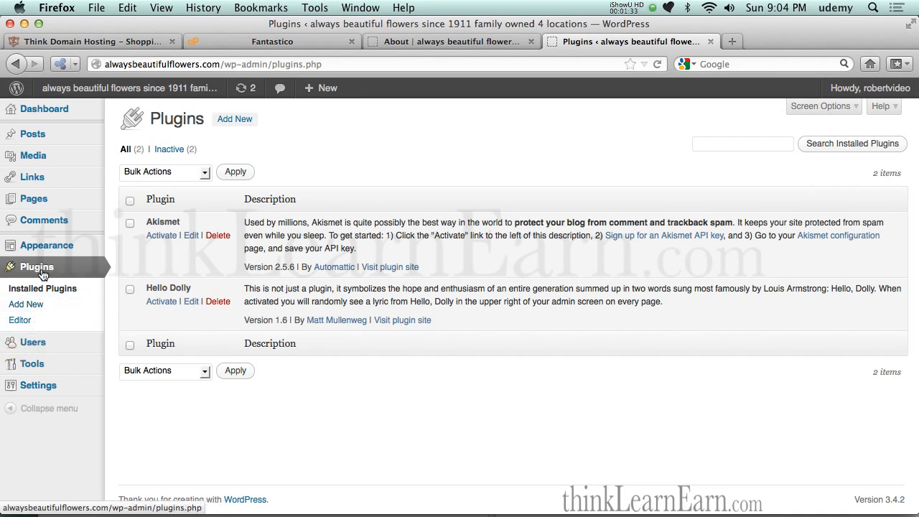
Search the WordPress plugin directory for "contact form 7" to add a new plugin.
click(26, 304)
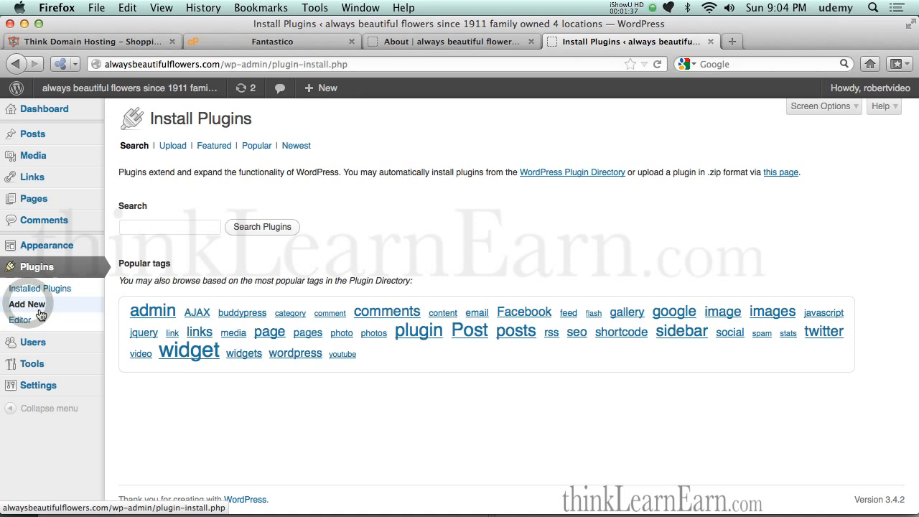
click(152, 227)
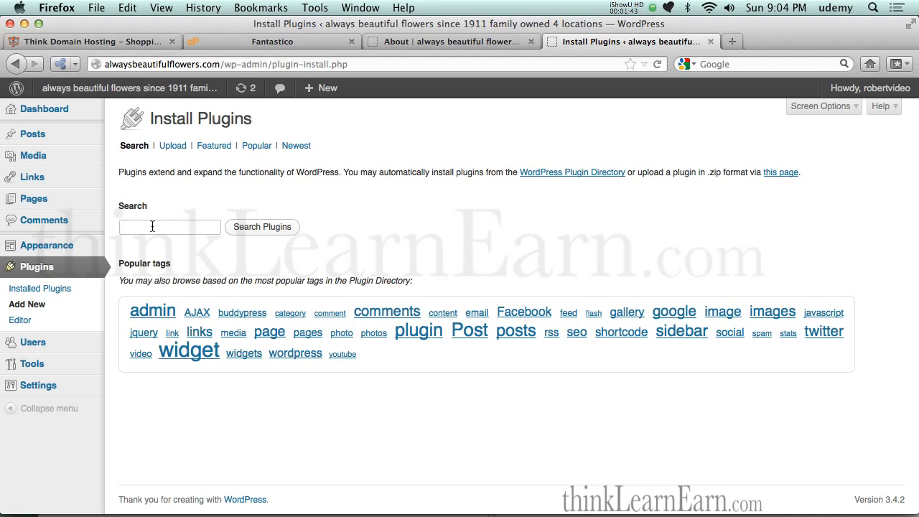
text(contact)
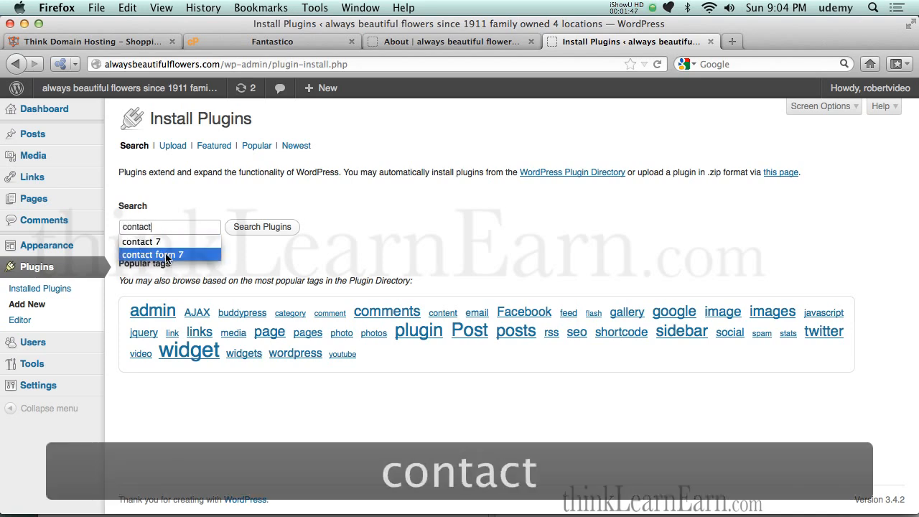
click(166, 255)
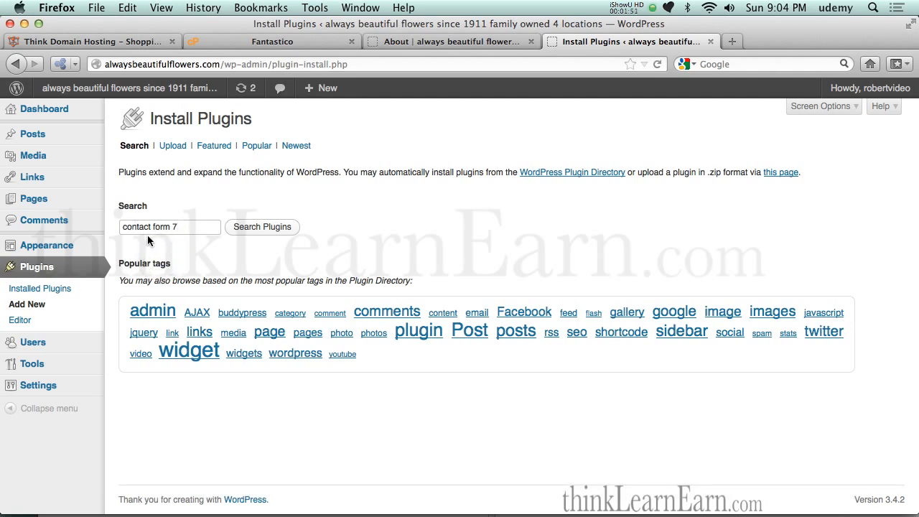
click(252, 232)
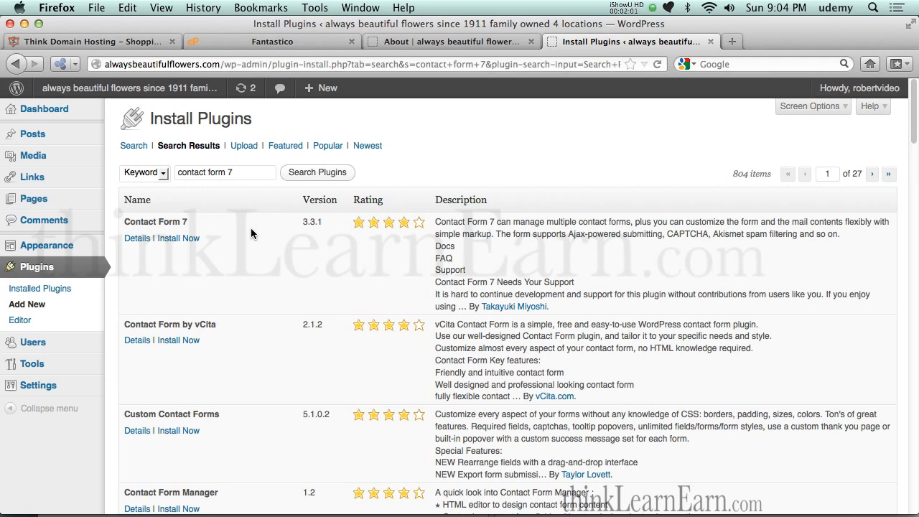
Install the Contact Form 7 plugin from the search results and activate it.
mouse_move(912, 139)
mouse_down()
mouse_move(898, 314)
mouse_move(902, 135)
mouse_up()
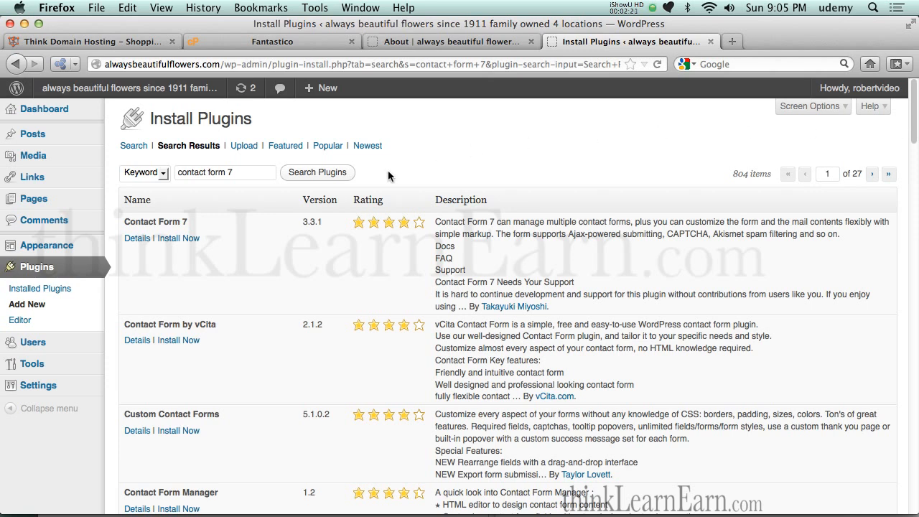
click(188, 240)
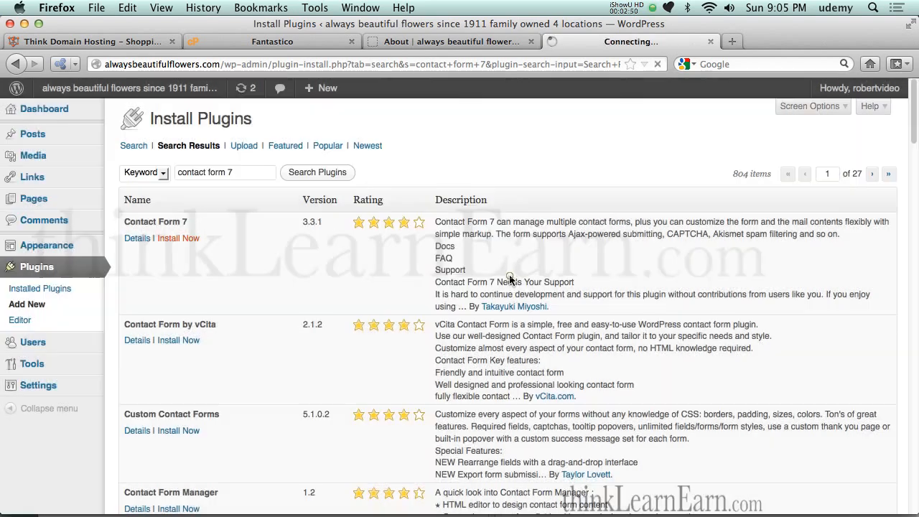
click(509, 274)
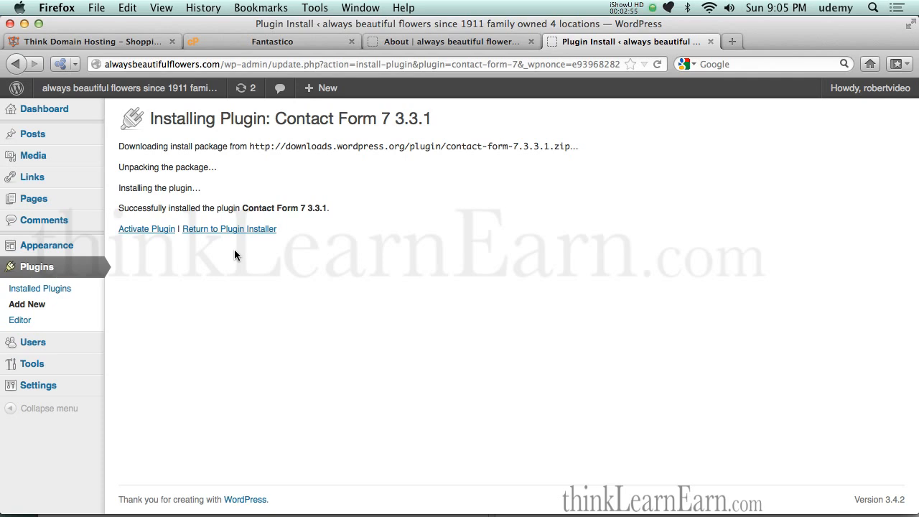
click(65, 293)
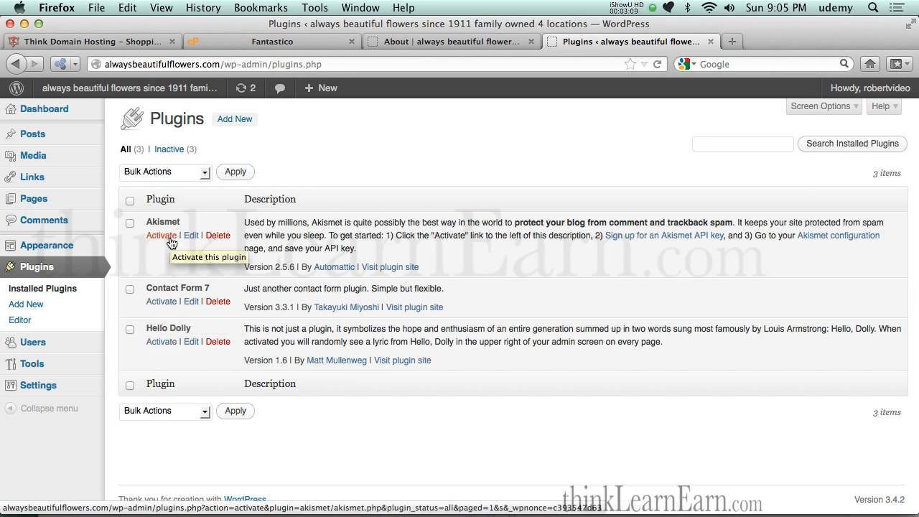
click(161, 302)
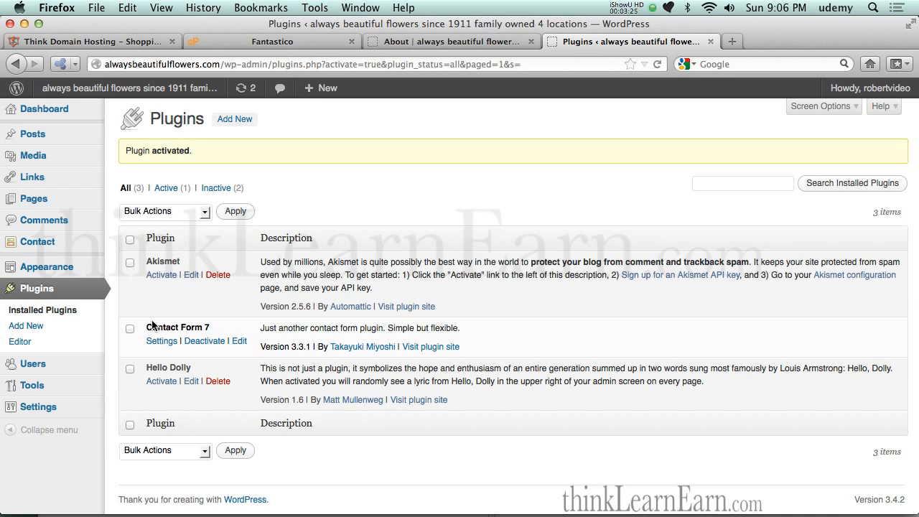
Go to the Contact Form 7 settings and open Contact form 1 for editing.
mouse_move(69, 407)
click(161, 344)
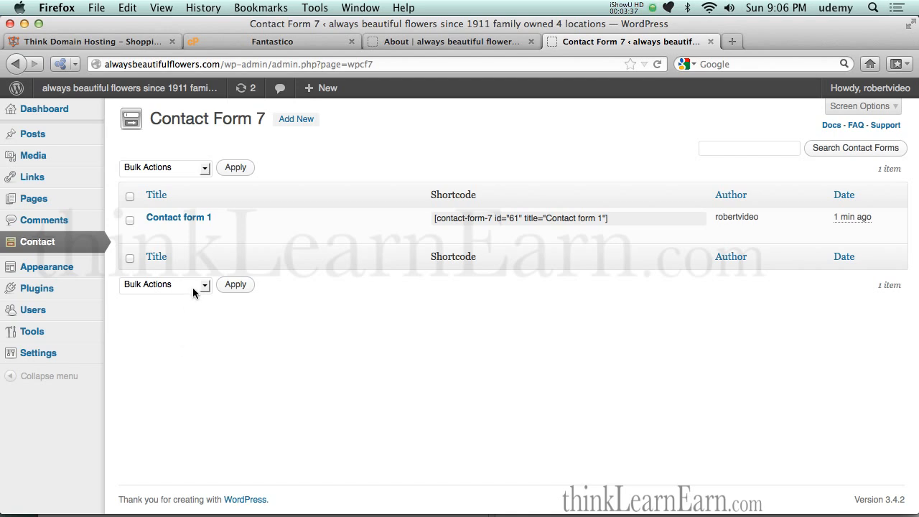
mouse_move(179, 238)
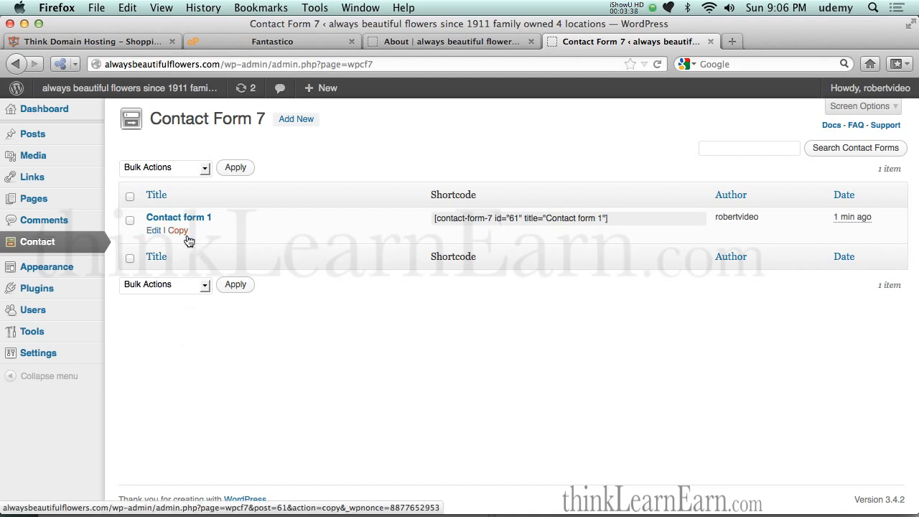
click(153, 231)
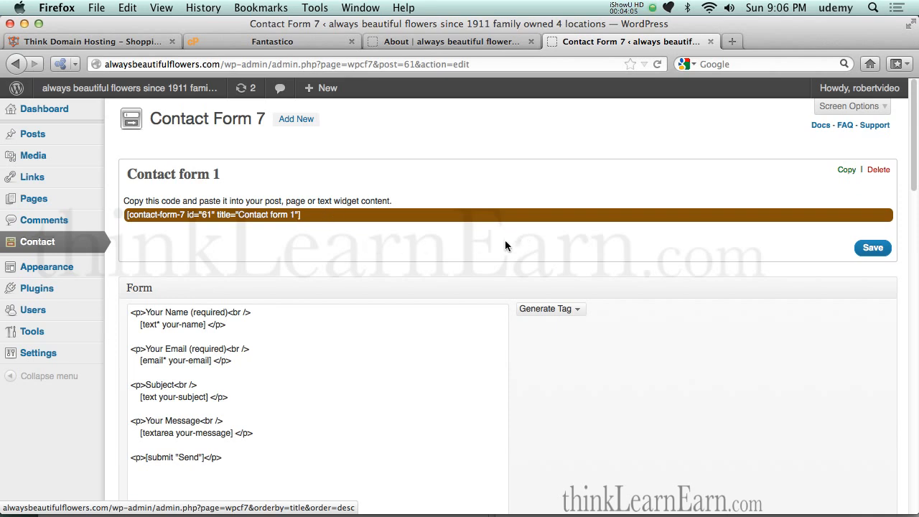
Examine the contact form's Mail recipient address and message body, plus the fields in its Form template.
drag(915, 186, 907, 295)
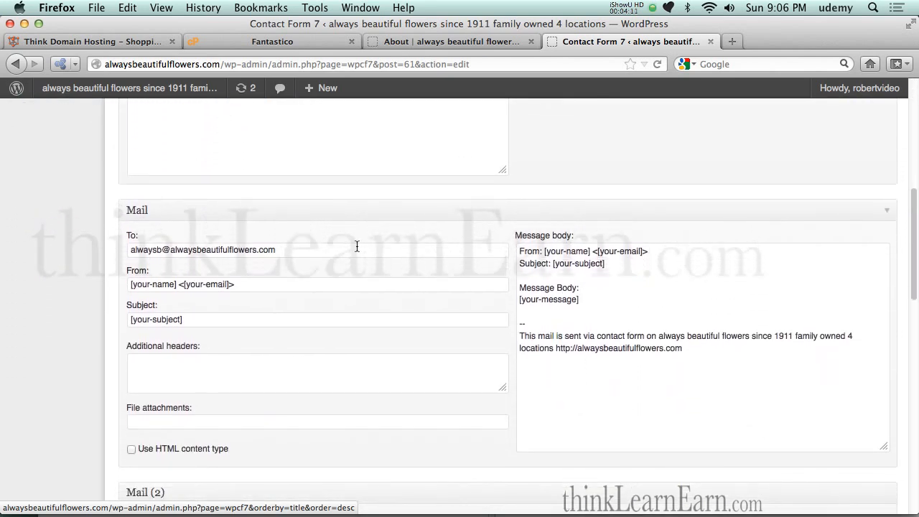
triple_click(298, 252)
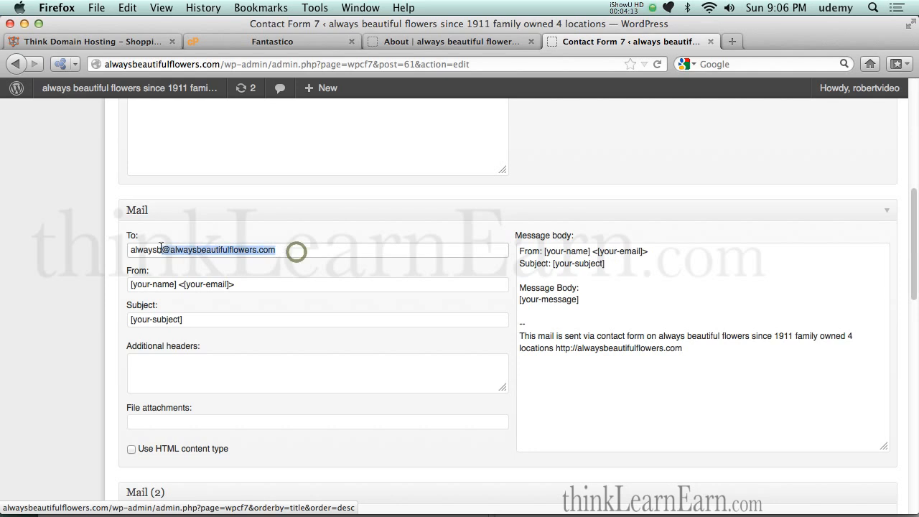
click(304, 250)
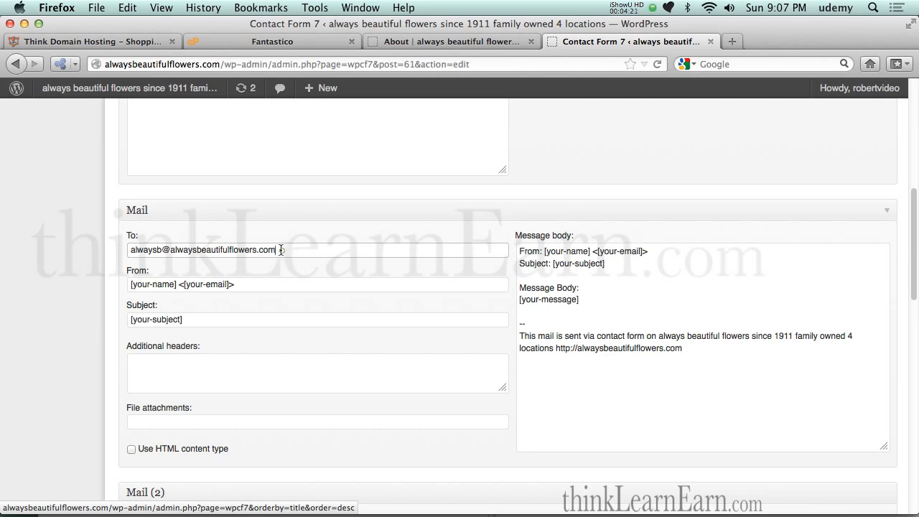
triple_click(281, 250)
click(274, 250)
drag(543, 251, 597, 252)
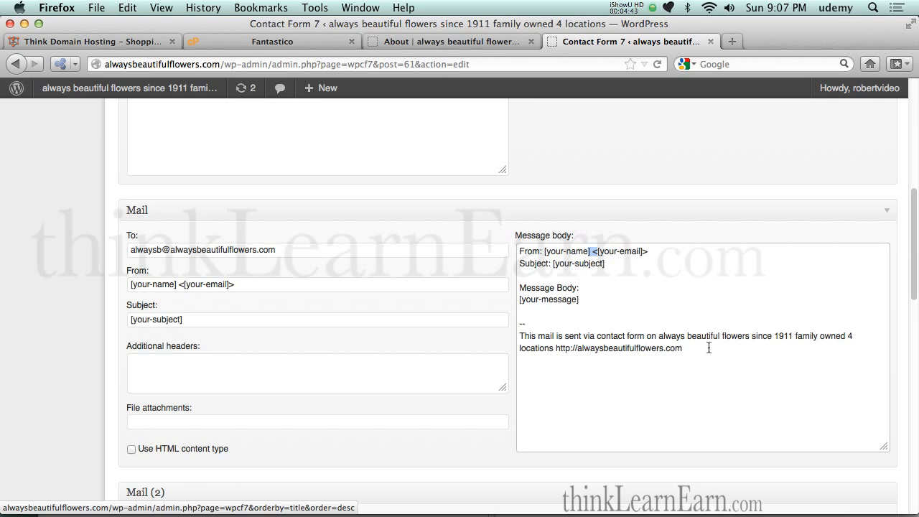
drag(911, 290, 913, 212)
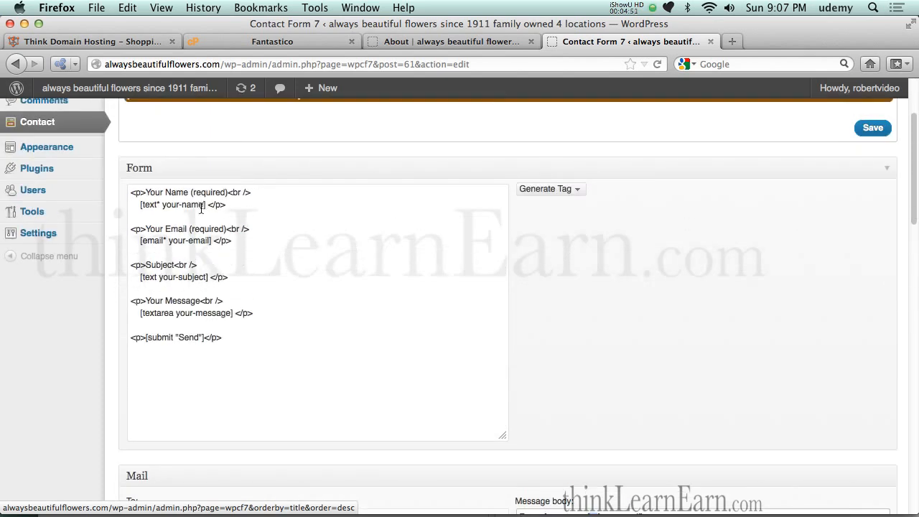
Set the message for a successfully sent form to "Thanks for contacting alwaysbeautifulflowers.com your biz is important to us...", reusing the domain name copied from the page address.
scroll(912, 217, down, 5)
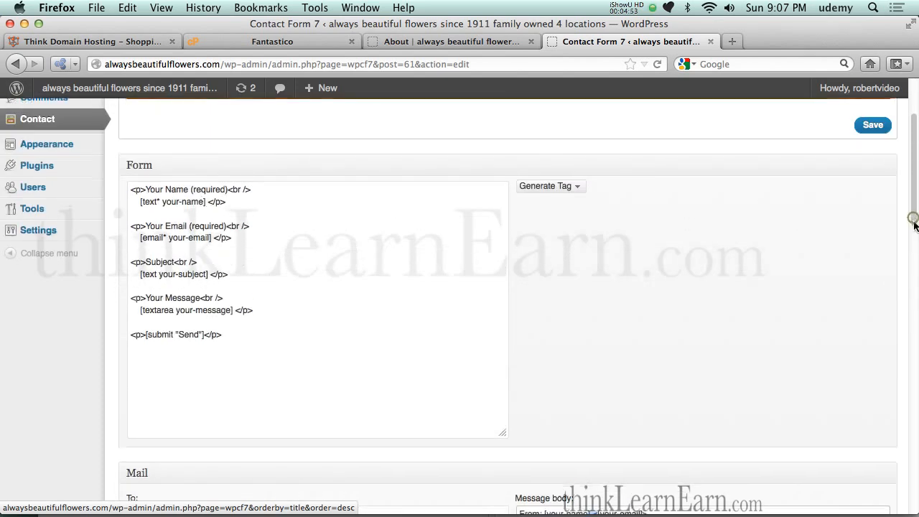
scroll(908, 218, down, 5)
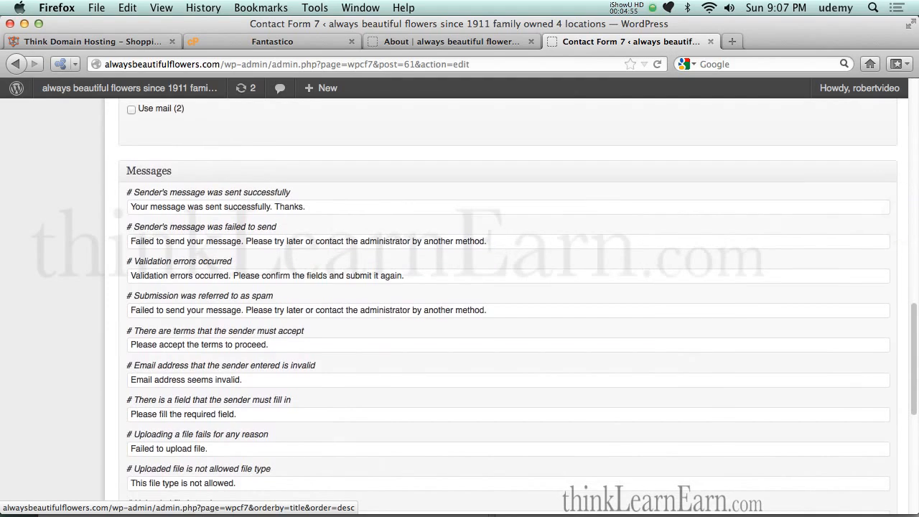
scroll(517, 309, down, 1)
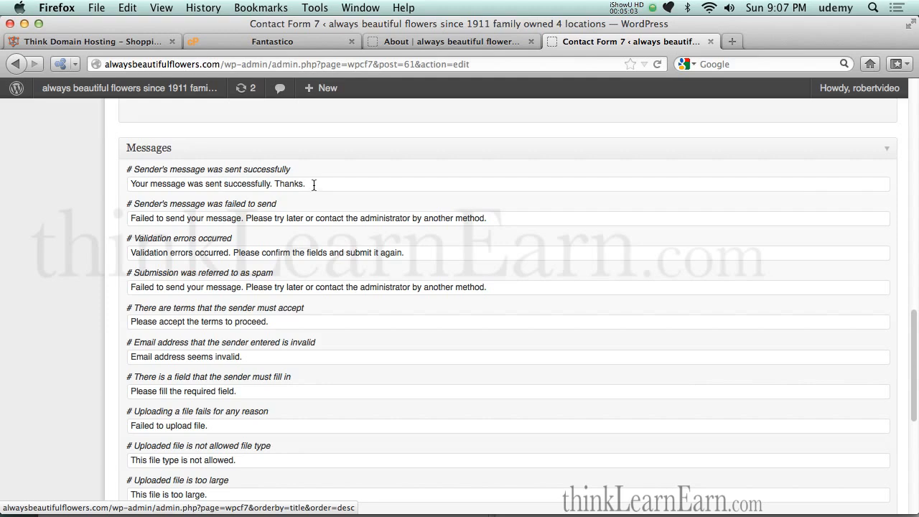
double_click(159, 64)
key(cmd+c)
drag(310, 184, 131, 183)
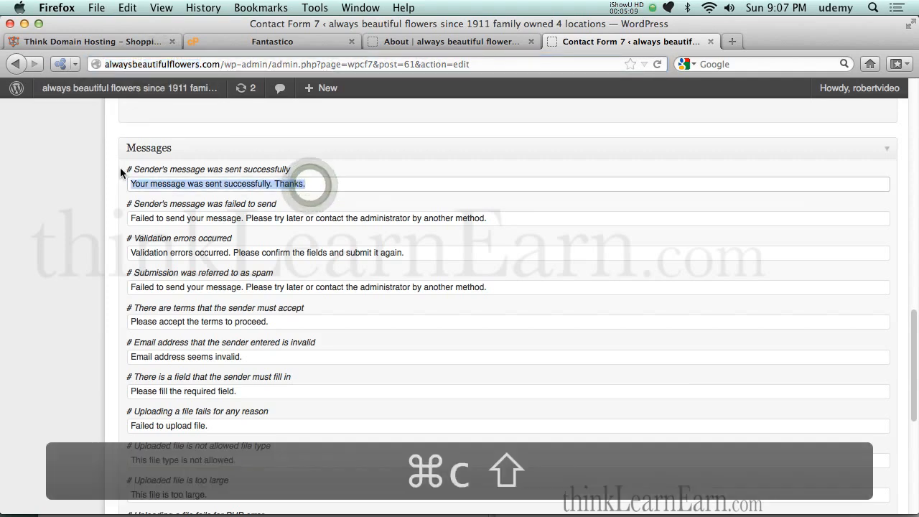
text(Thanks for )
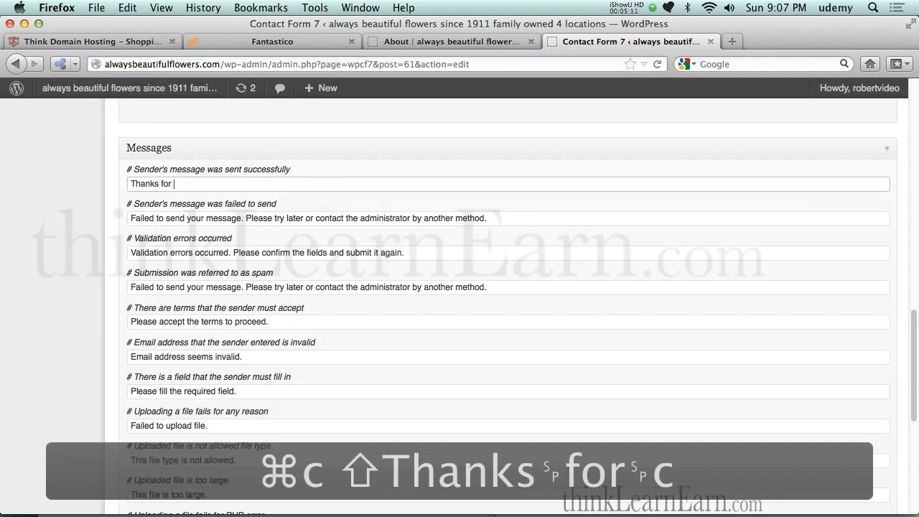
text(contacting)
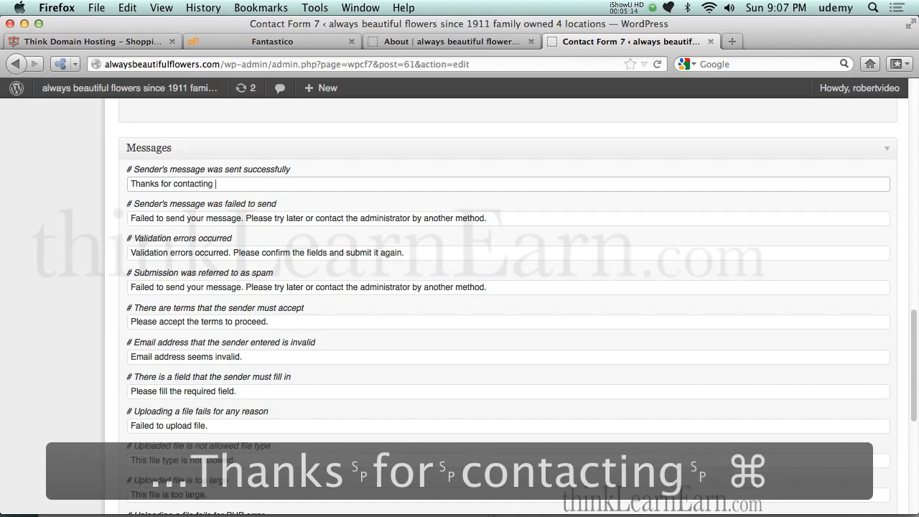
key(super+v)
text(.co)
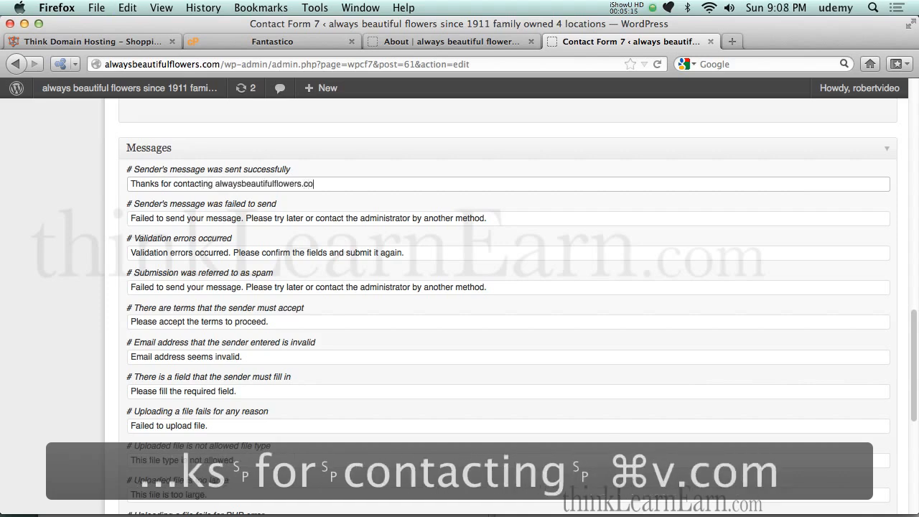
text(m yo)
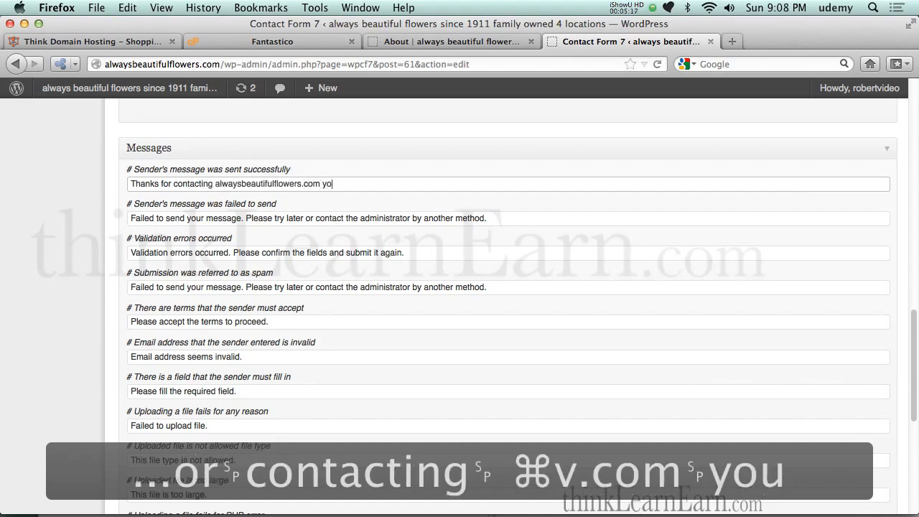
text(ur biz )
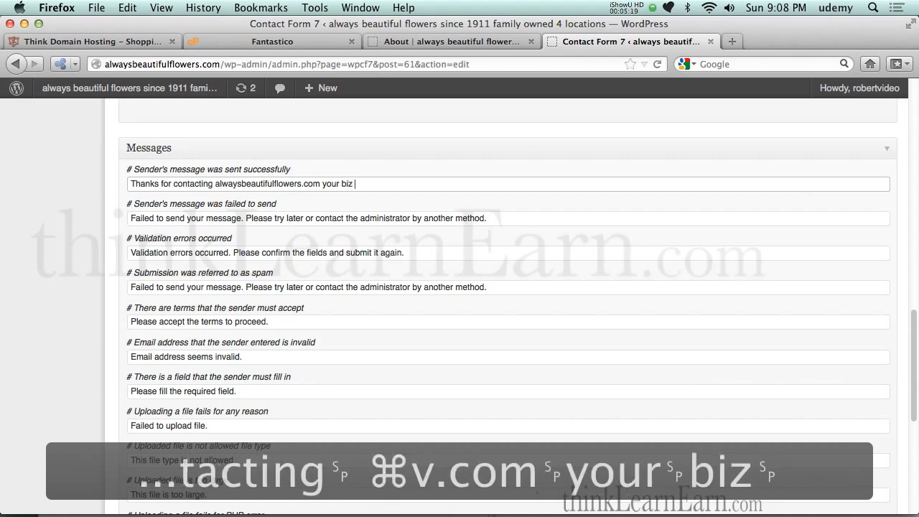
text(is impotant)
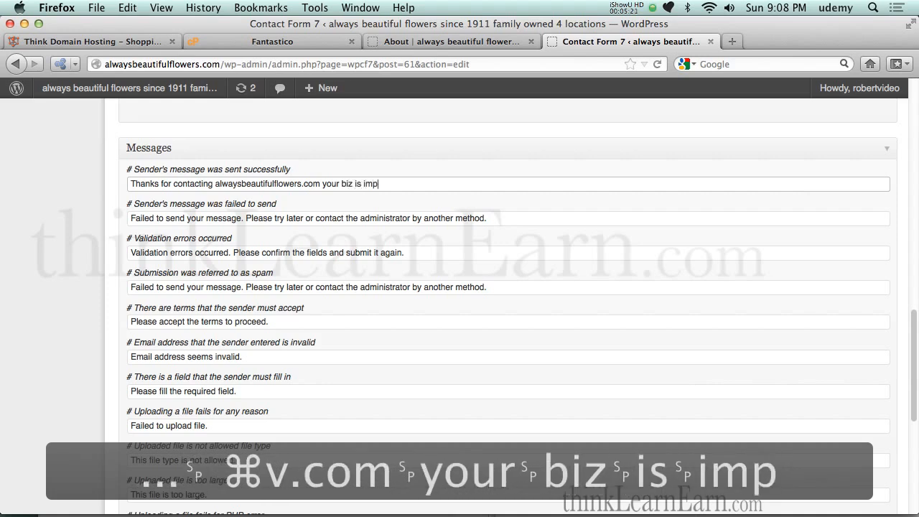
key(BackSpace)
key(BackSpace)
key(BackSpace)
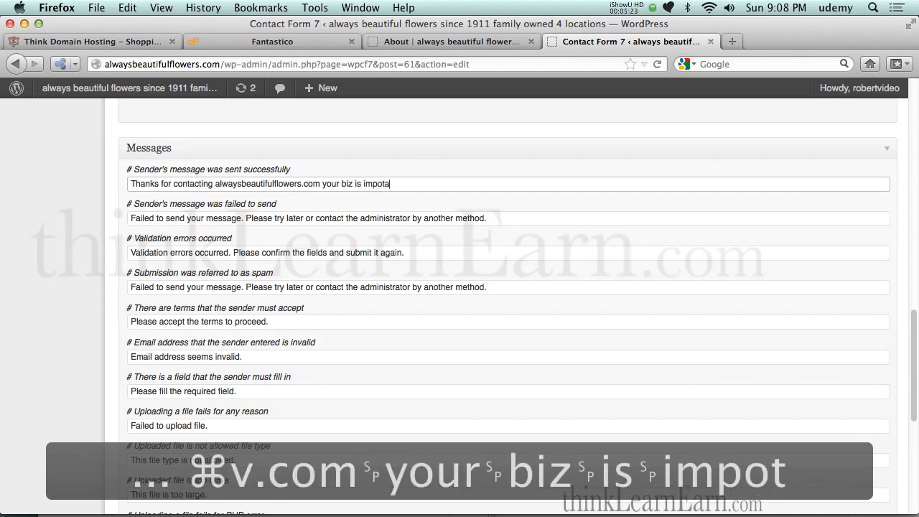
text(rtant)
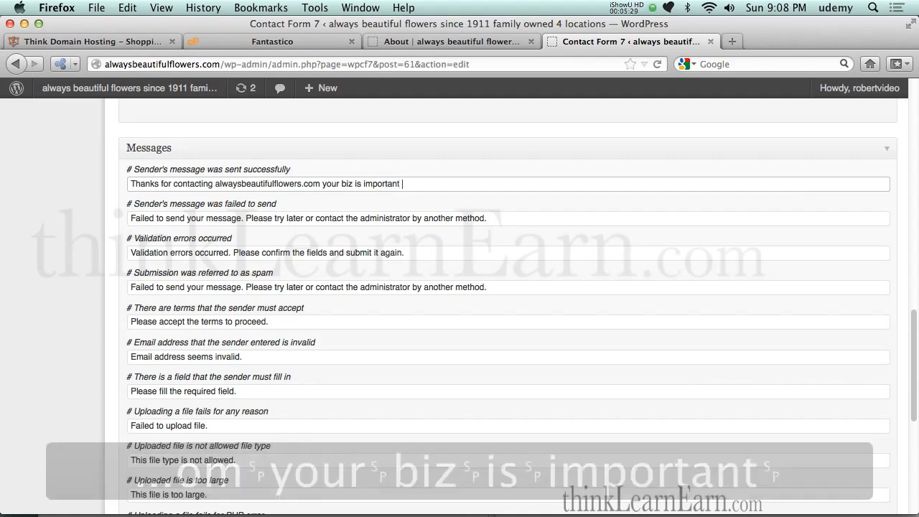
text( to)
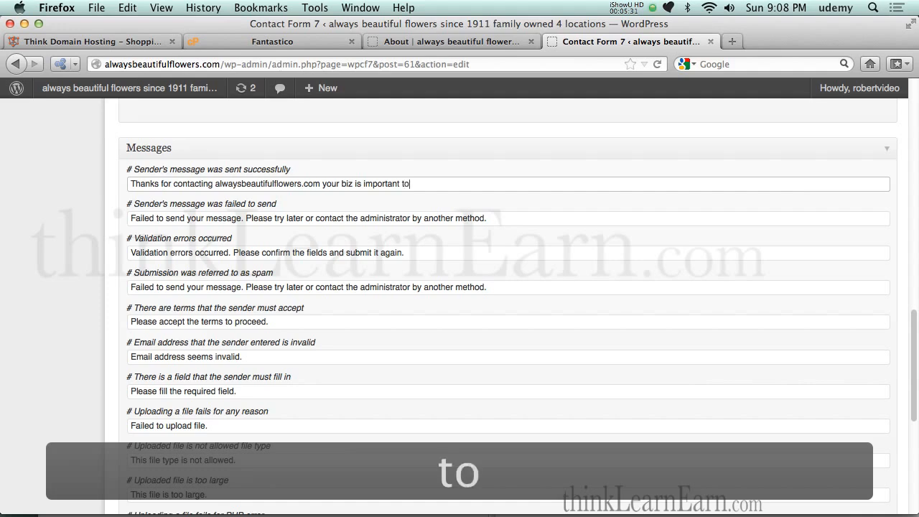
text( us...)
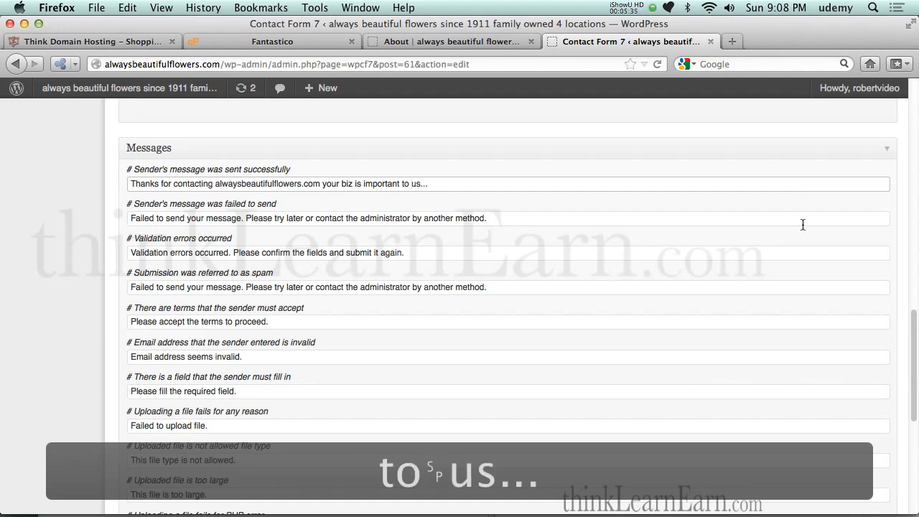
Save Contact form 1 with its edited success message.
drag(912, 366, 912, 131)
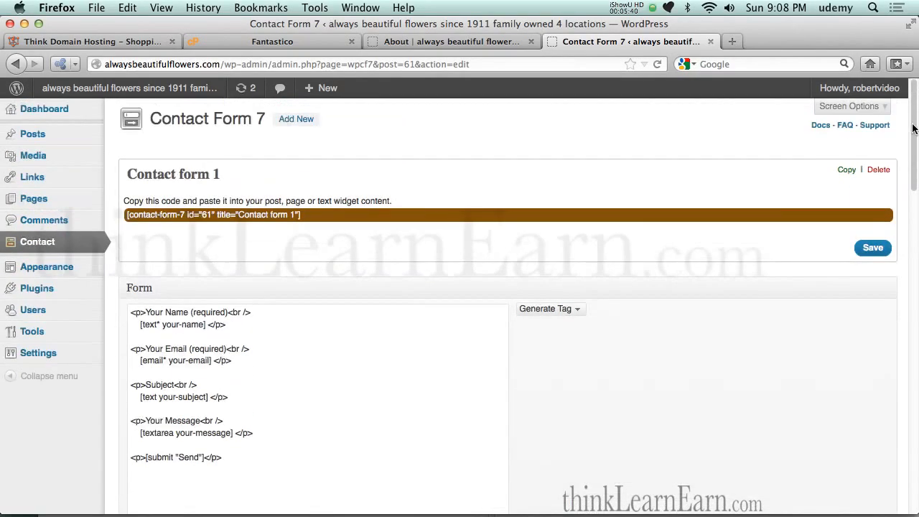
click(872, 249)
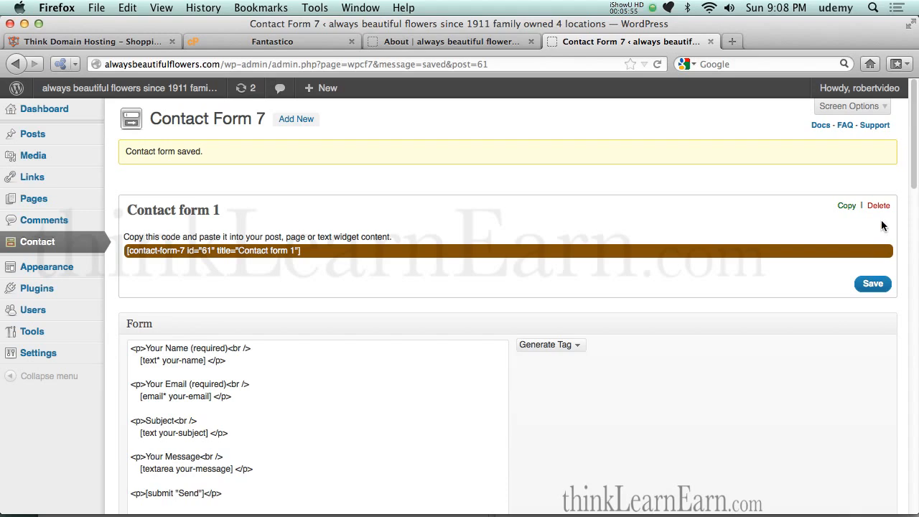
Examine the saved form's Mail settings and the name, email, subject and message fields in its Form template.
scroll(910, 187, down, 2)
scroll(912, 188, up, 2)
scroll(914, 176, down, 6)
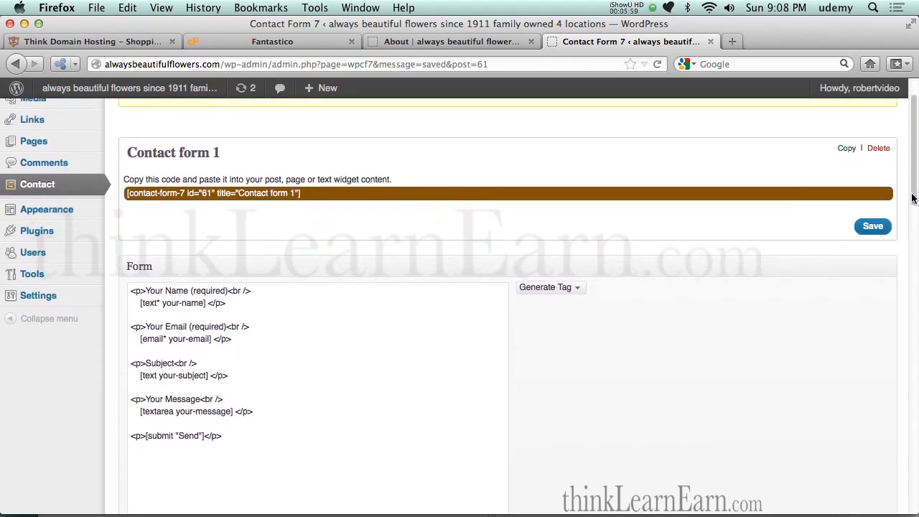
scroll(911, 235, down, 6)
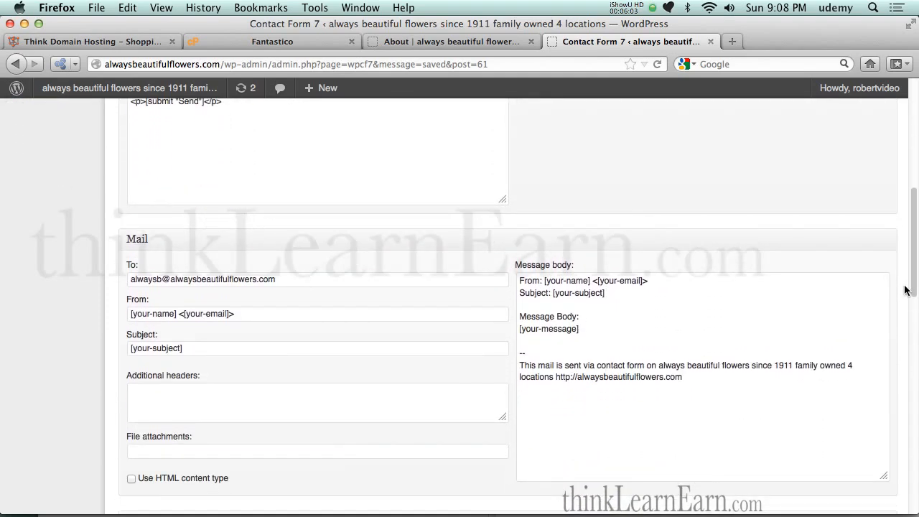
scroll(908, 280, up, 6)
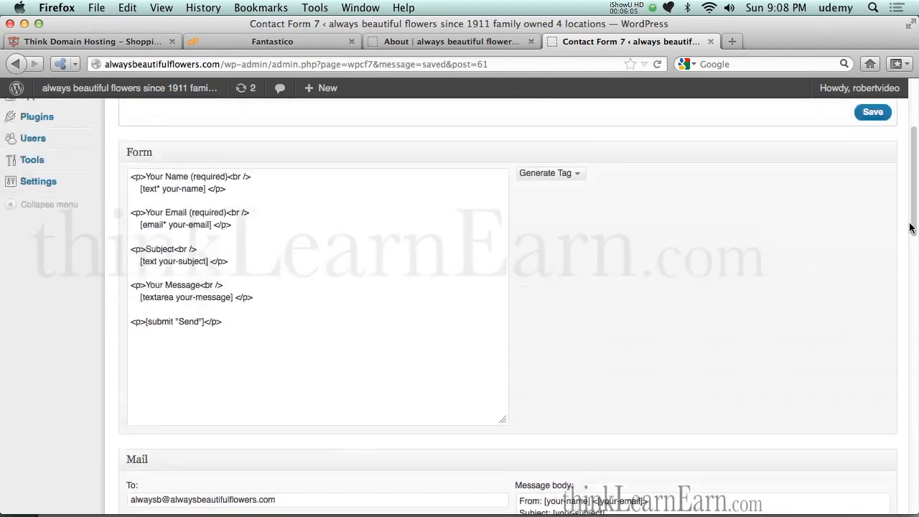
scroll(910, 235, up, 3)
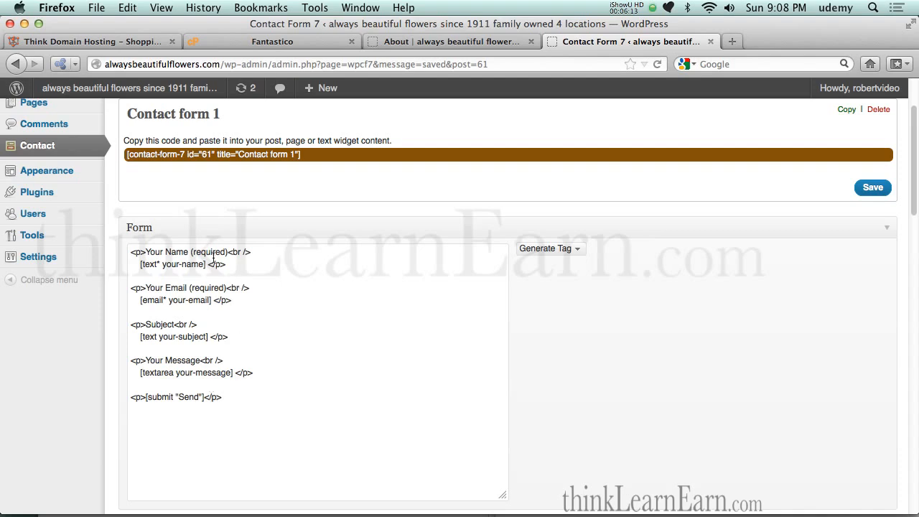
click(140, 252)
drag(132, 252, 240, 263)
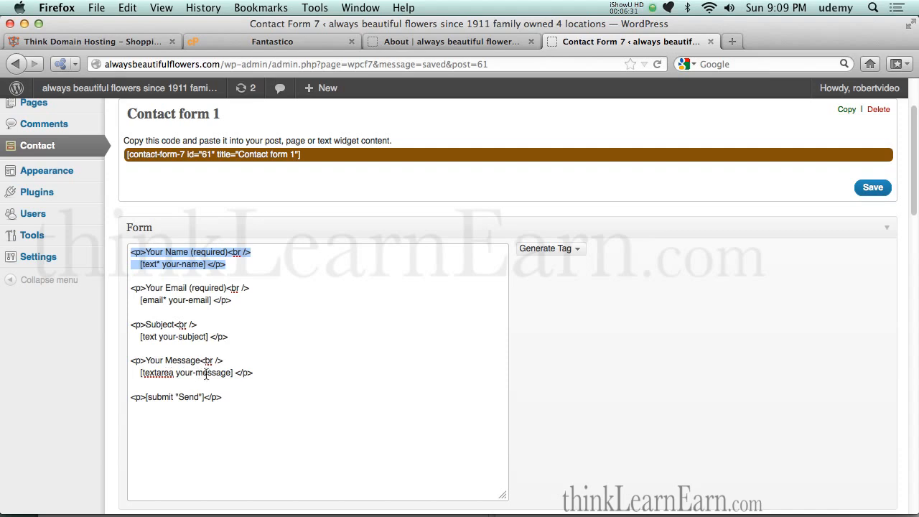
click(269, 366)
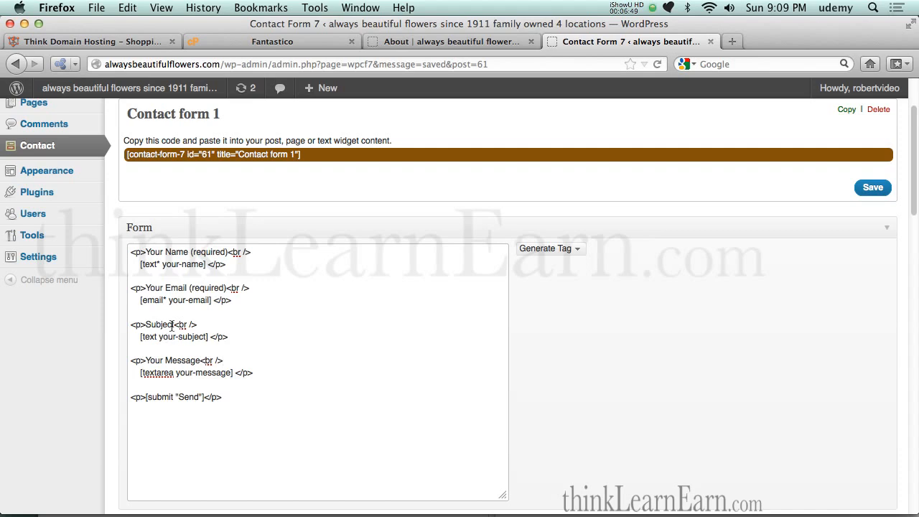
Make the Subject field mandatory by adding "(required)" to its label and an asterisk to its tag, giving [text* your-subject].
drag(190, 253, 228, 253)
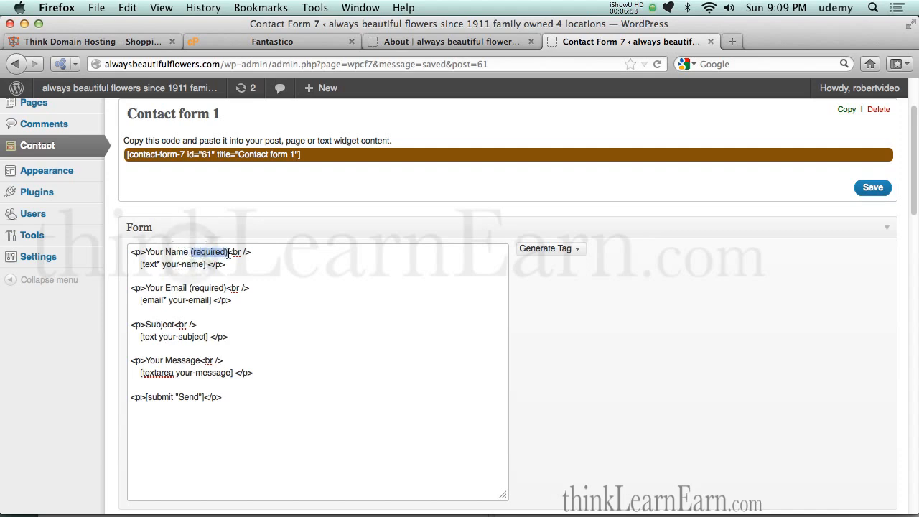
key(super+c)
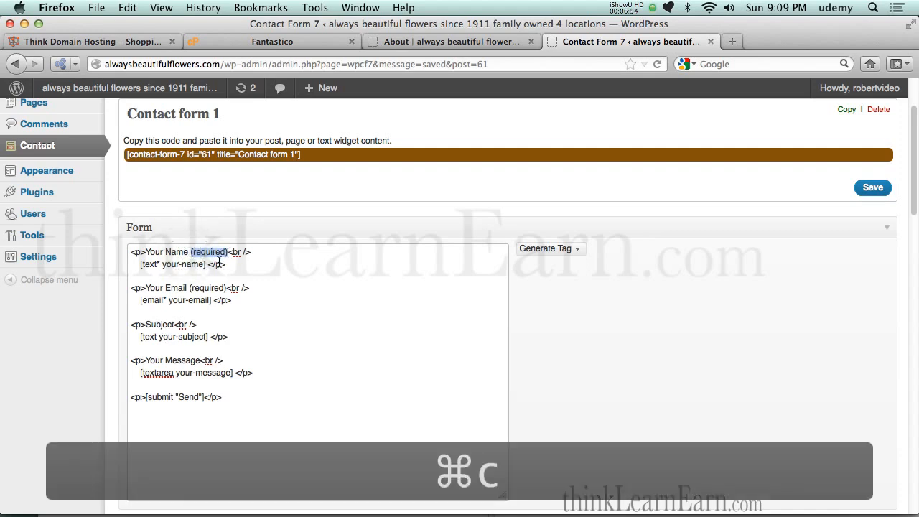
click(176, 325)
key(super+v)
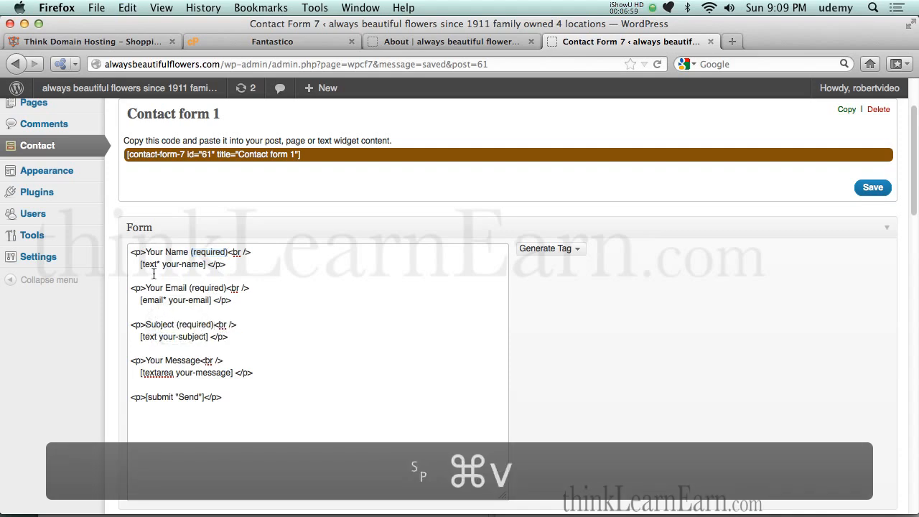
click(158, 336)
text(*)
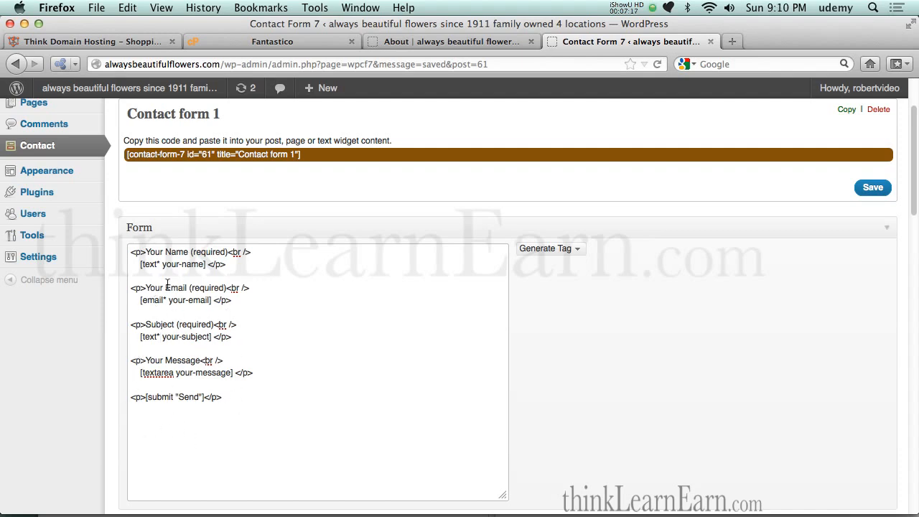
Compare the field tags in the Form template with those in the Mail message body, and read the body's closing note.
drag(145, 253, 133, 259)
click(133, 258)
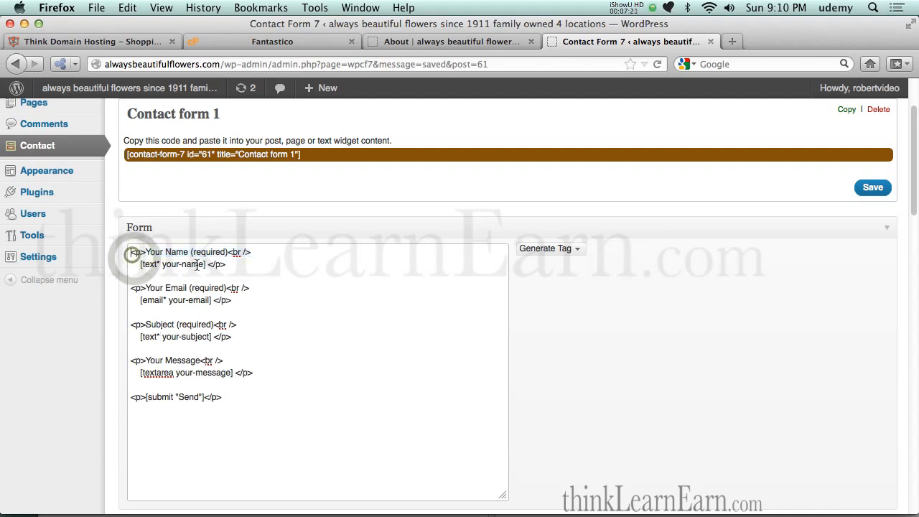
click(234, 301)
drag(236, 302, 124, 282)
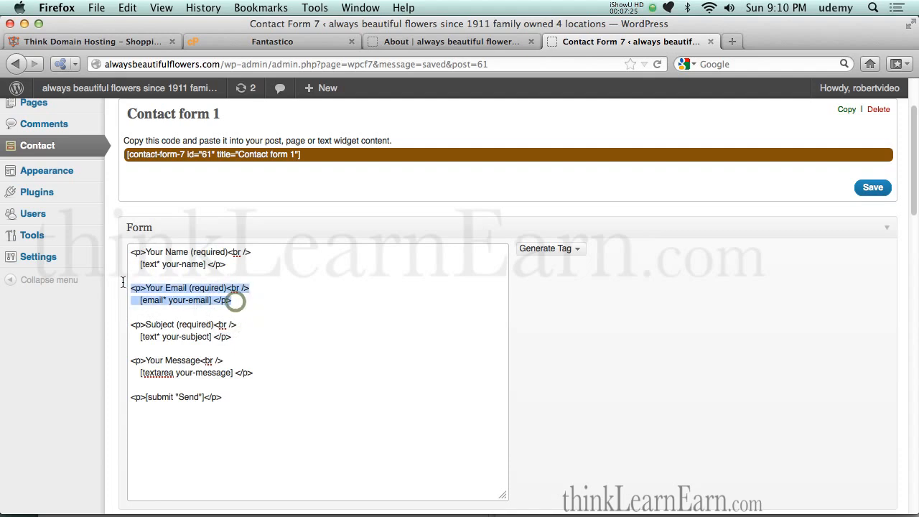
click(299, 324)
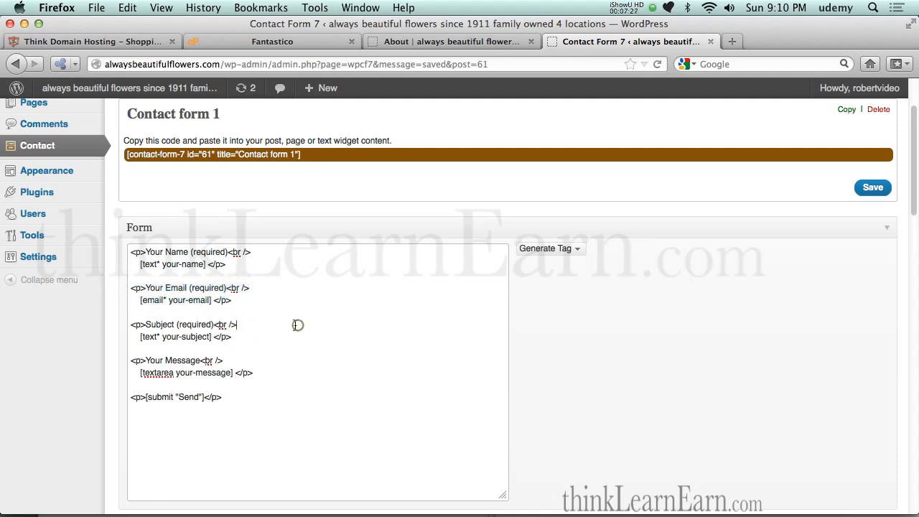
click(914, 209)
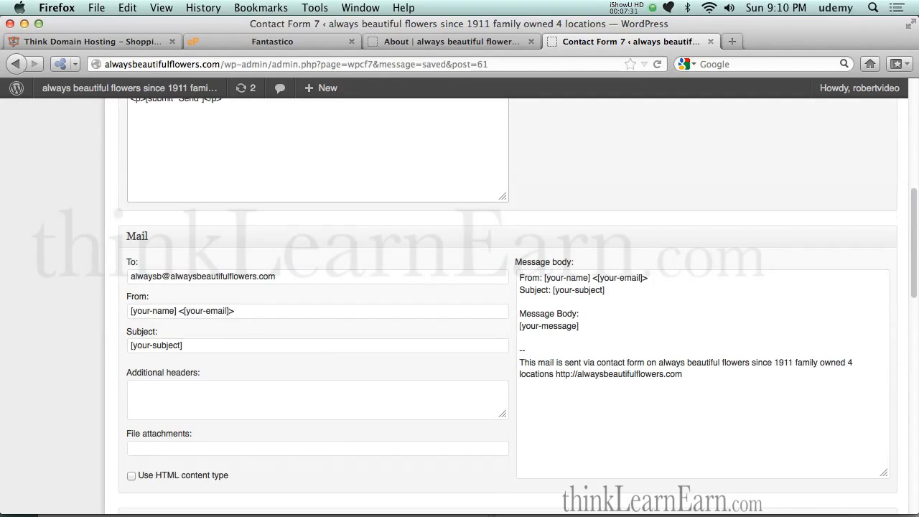
scroll(508, 302, up, 5)
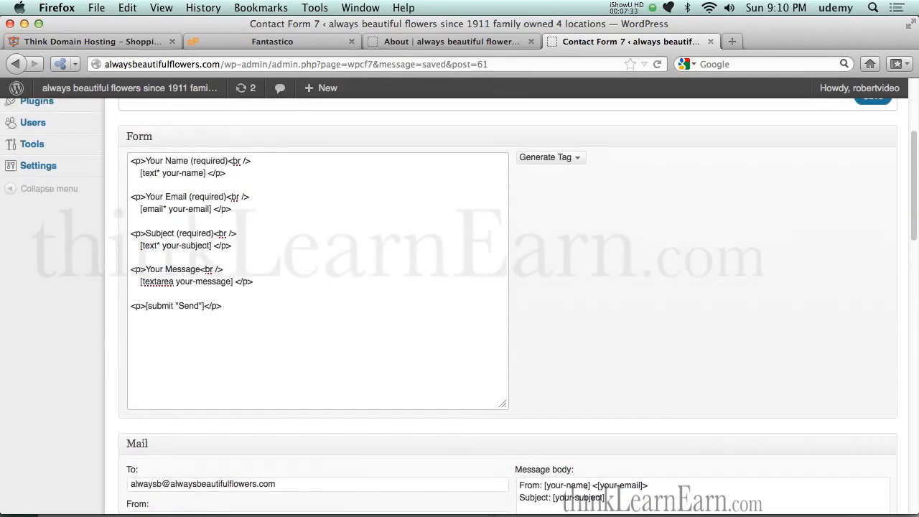
scroll(431, 244, down, 1)
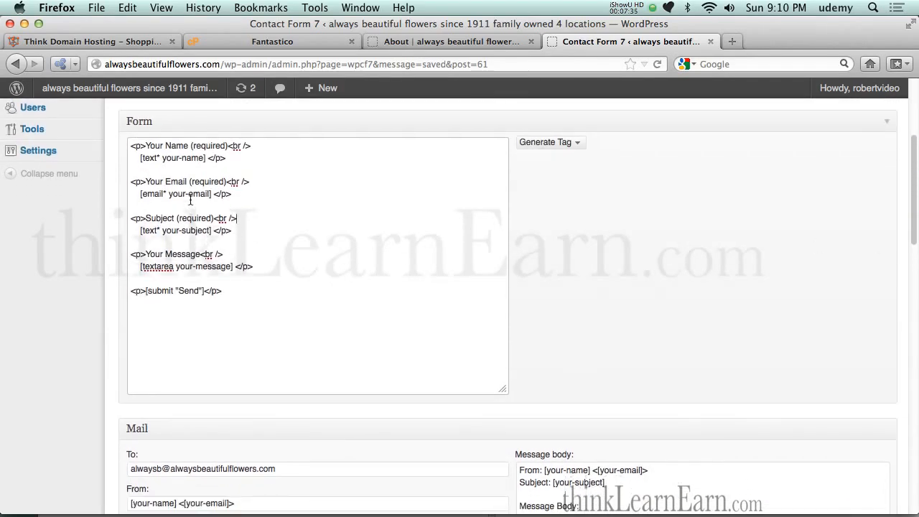
double_click(165, 159)
drag(558, 483, 602, 483)
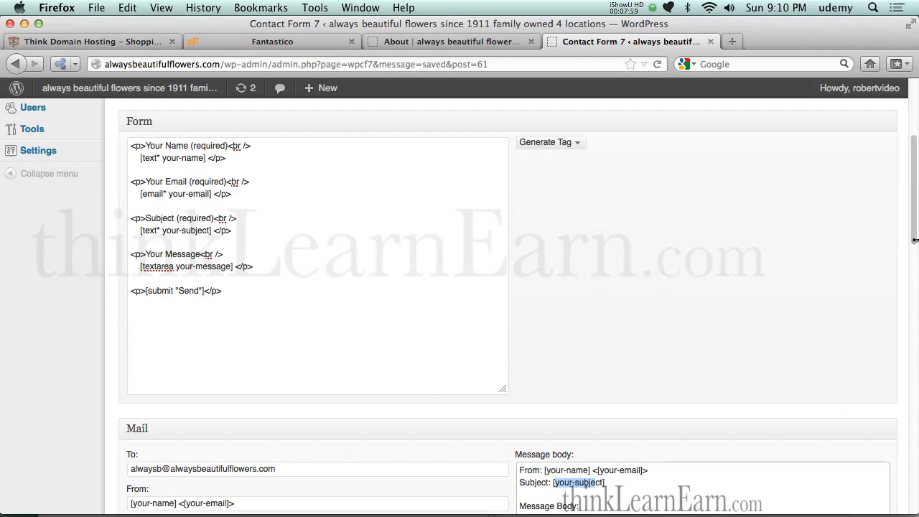
scroll(915, 240, down, 5)
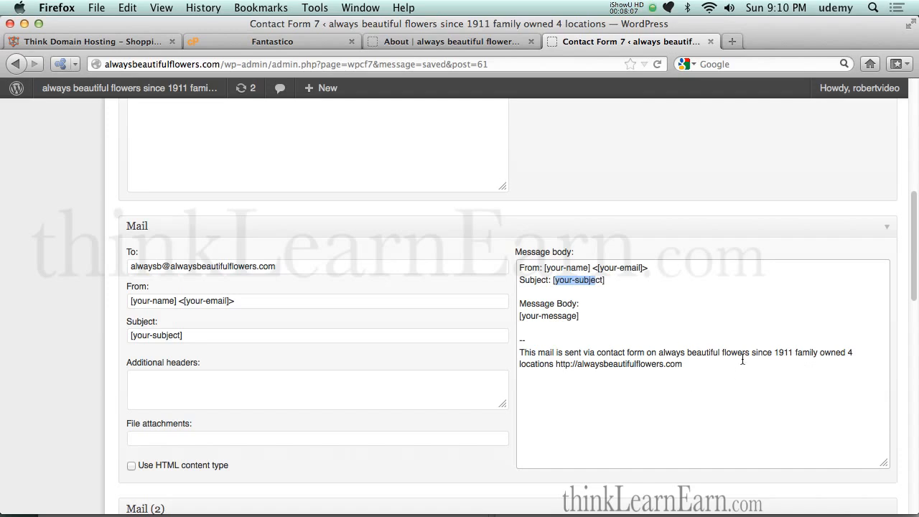
drag(598, 354, 855, 354)
drag(692, 366, 520, 353)
click(582, 353)
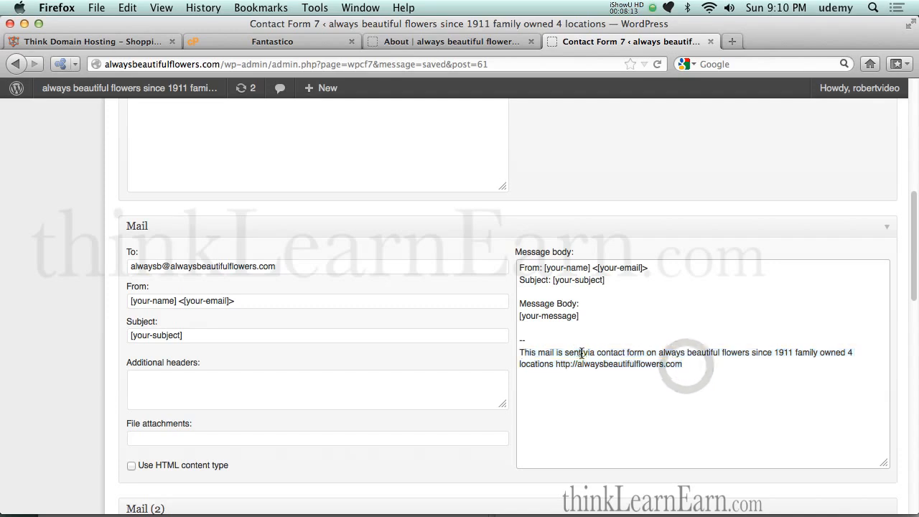
Copy the shortcode of Contact form 1 and save the form with its changed Subject field.
drag(914, 290, 915, 166)
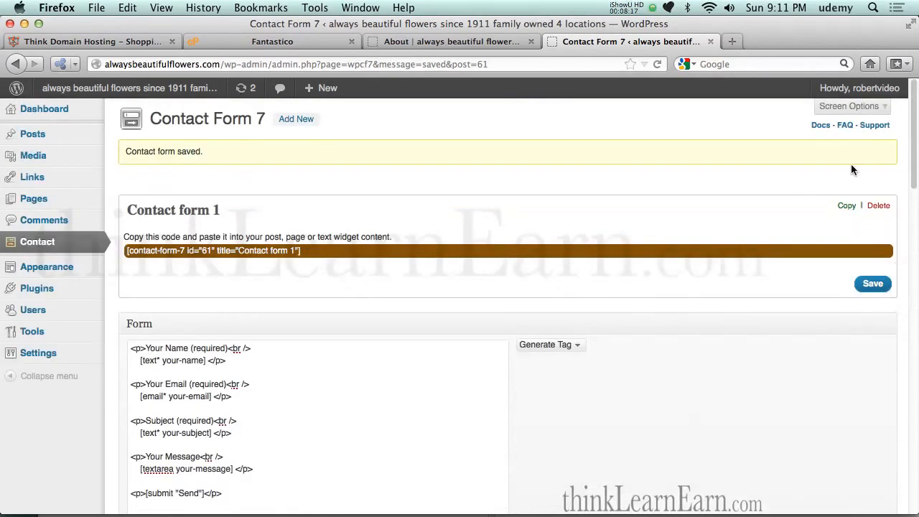
click(316, 255)
key(super+c)
click(873, 283)
Look over the live site's About page and its navigation menu, and return to the contact form editor.
click(498, 46)
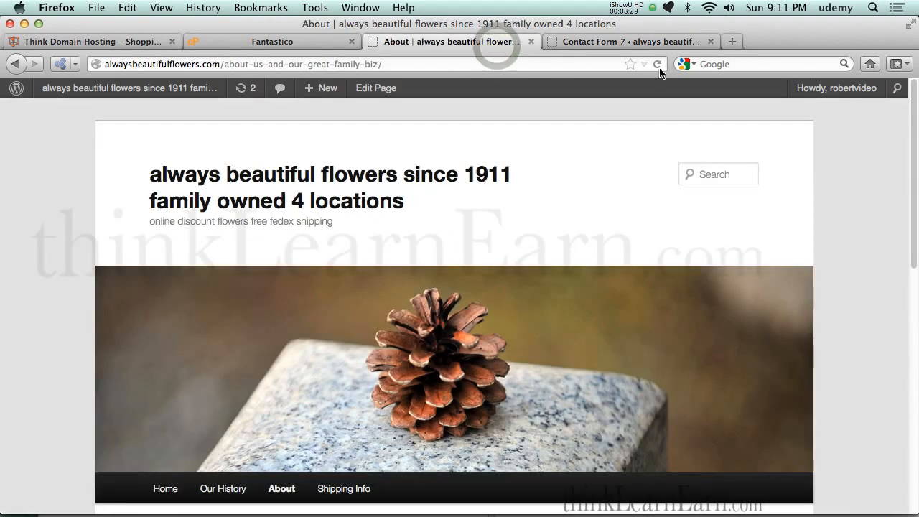
drag(914, 256, 917, 305)
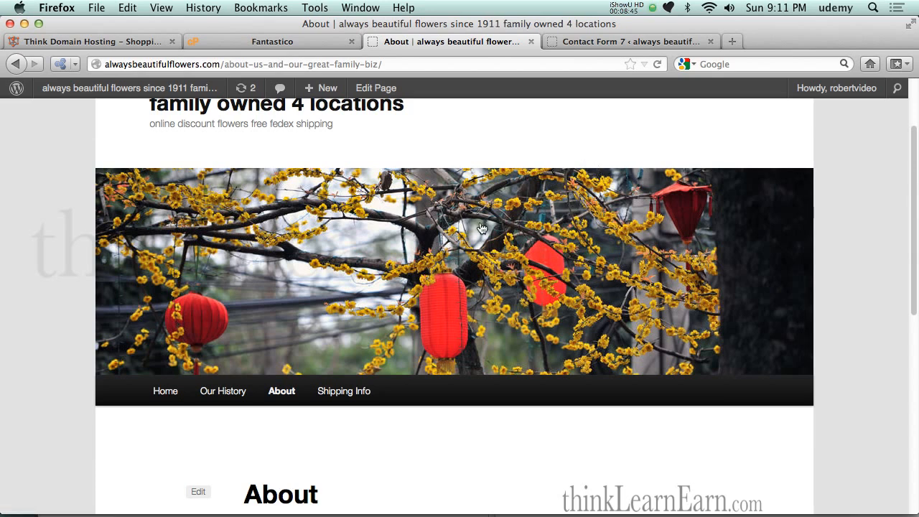
drag(913, 309, 886, 264)
click(620, 45)
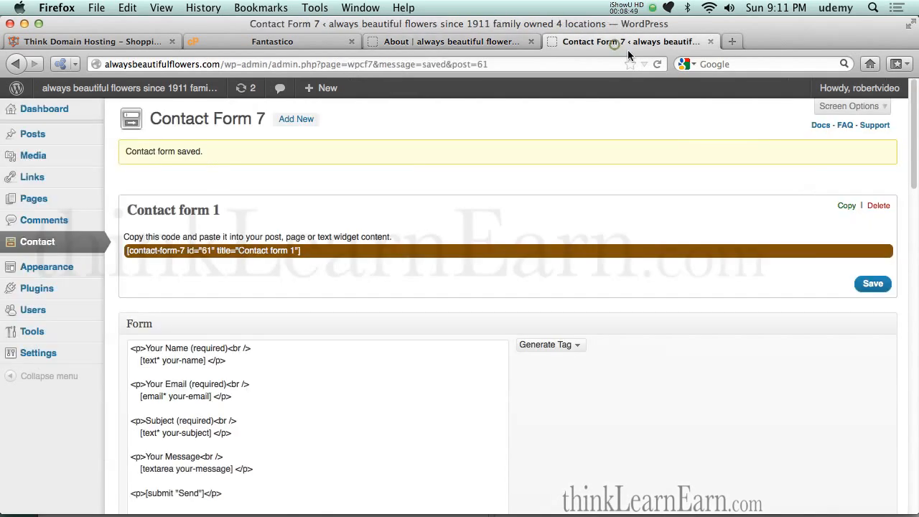
mouse_move(913, 186)
mouse_down()
mouse_move(917, 217)
mouse_move(911, 184)
mouse_up()
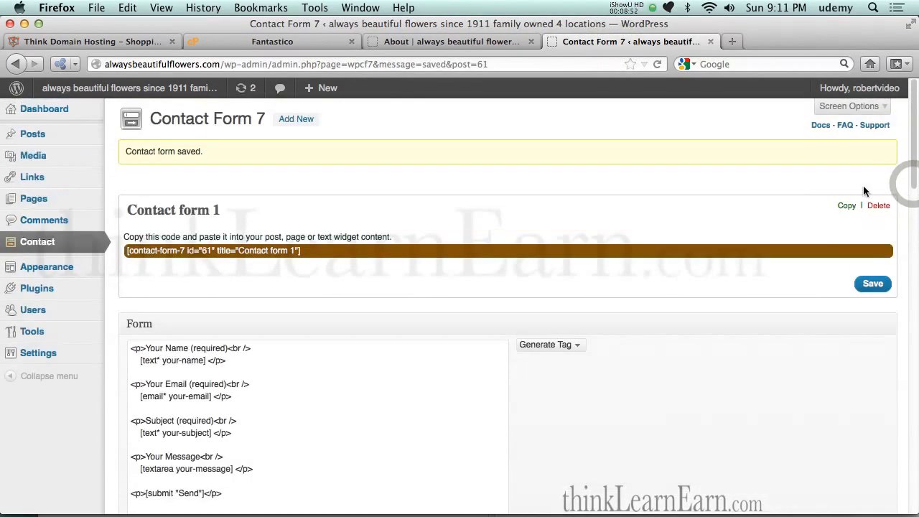
Copy the Contact form 1 shortcode and create a new page titled "Contact Us".
click(153, 251)
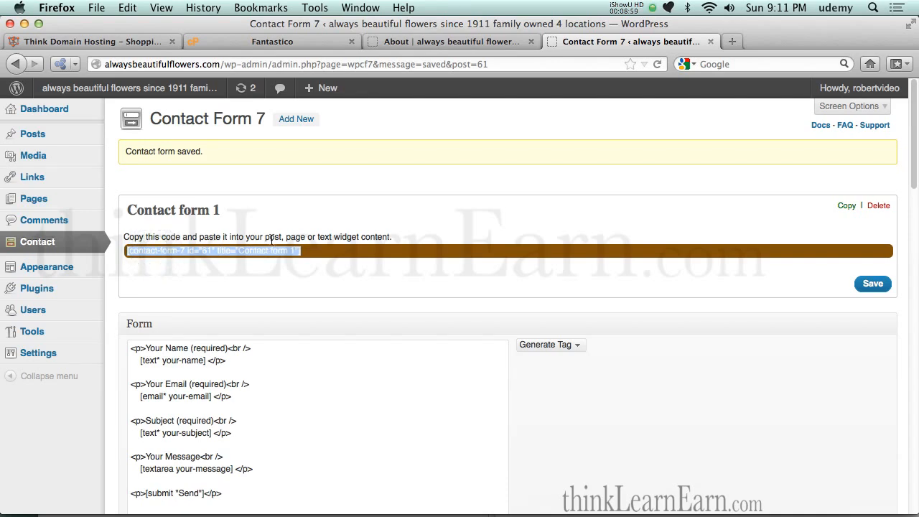
key(super+c)
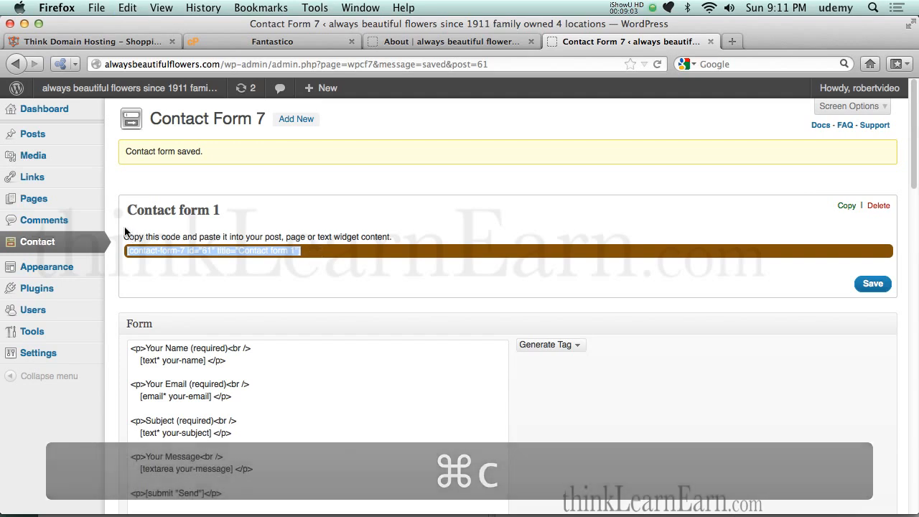
mouse_move(63, 136)
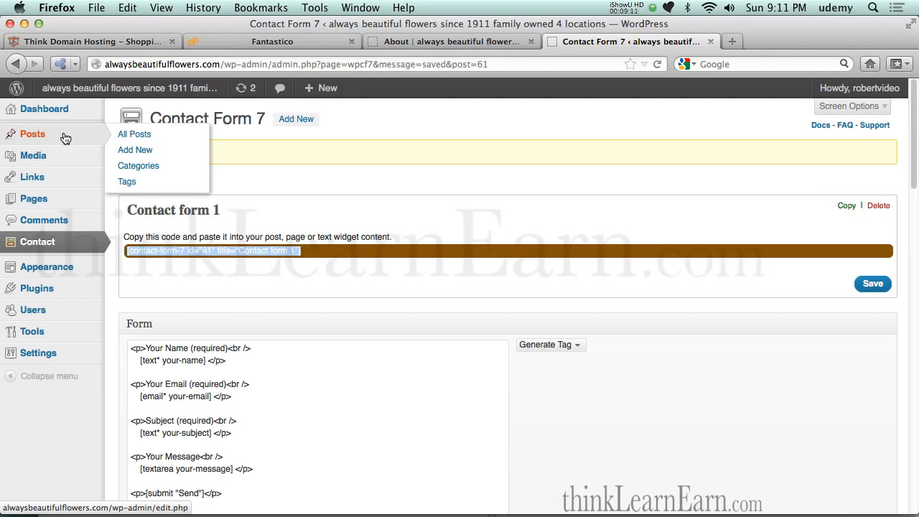
mouse_move(64, 204)
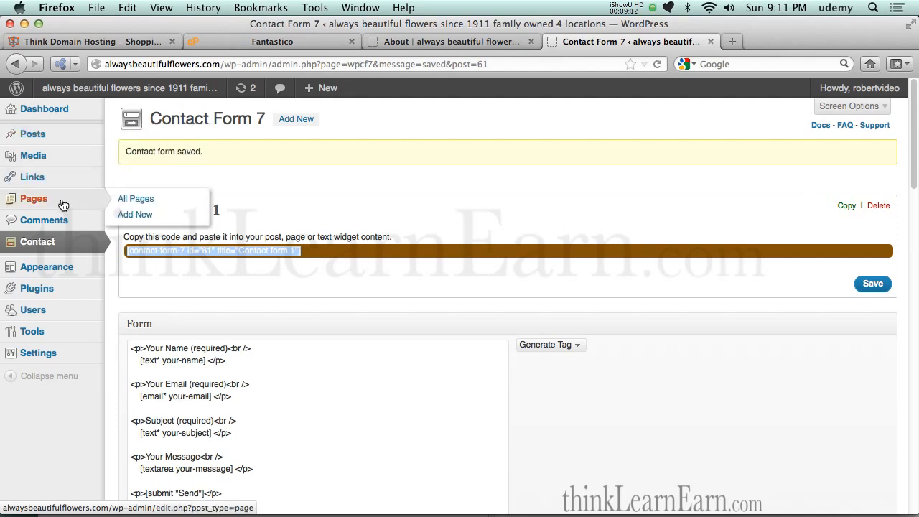
click(133, 213)
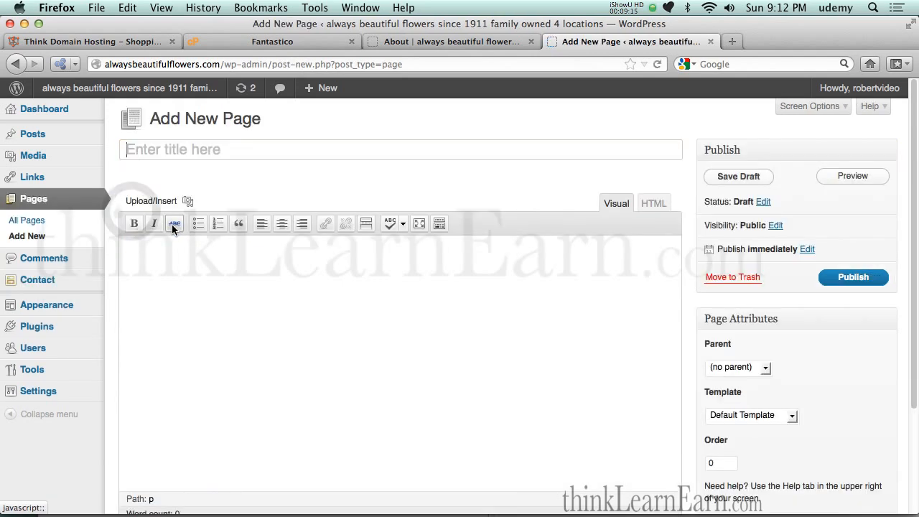
click(206, 151)
text(Contact Us)
Insert the shortcode [contact-form-7 id="61" title="Contact form 1"] into the page body and publish the page.
click(203, 303)
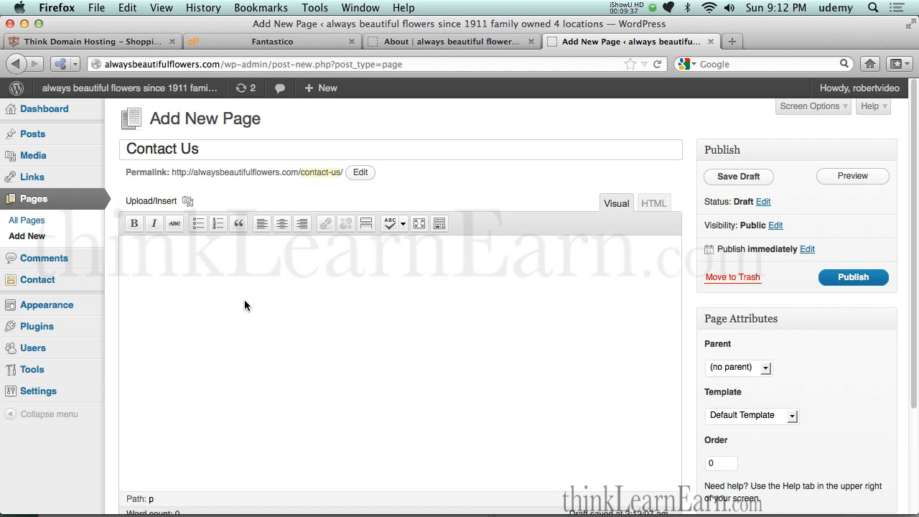
click(233, 267)
key(super+v)
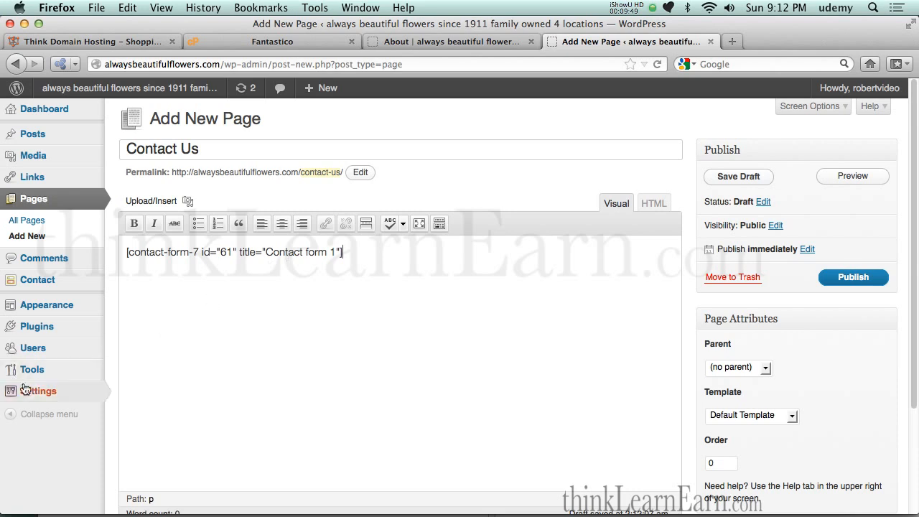
mouse_move(58, 333)
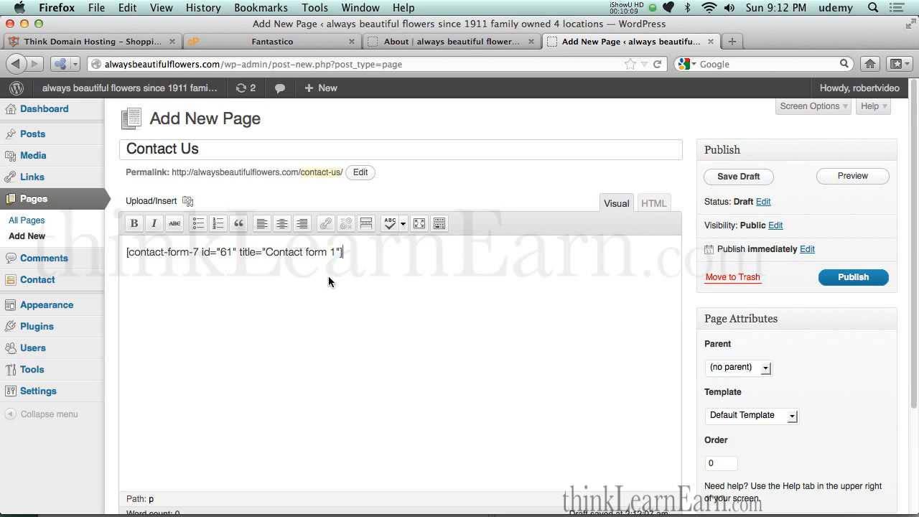
click(837, 282)
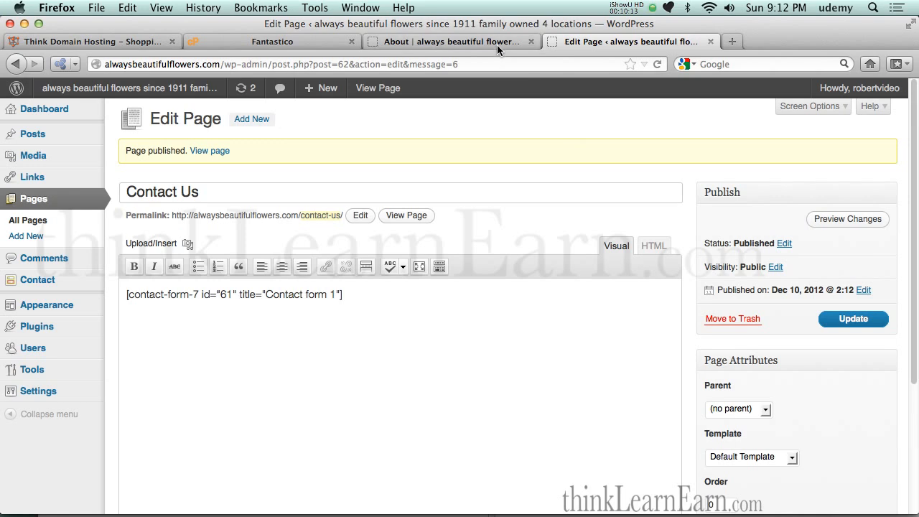
Reload the live site's About page, check its navigation menu, and return to the Contact Us page editor.
click(497, 44)
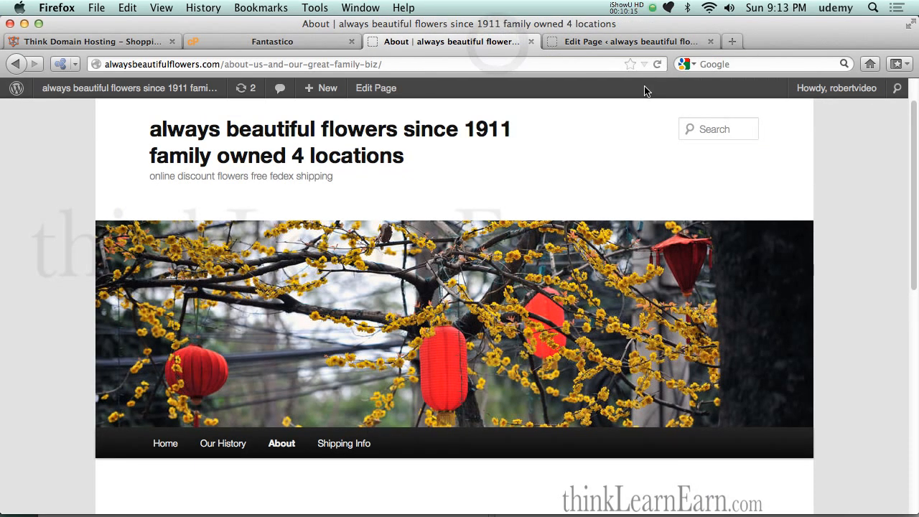
click(657, 64)
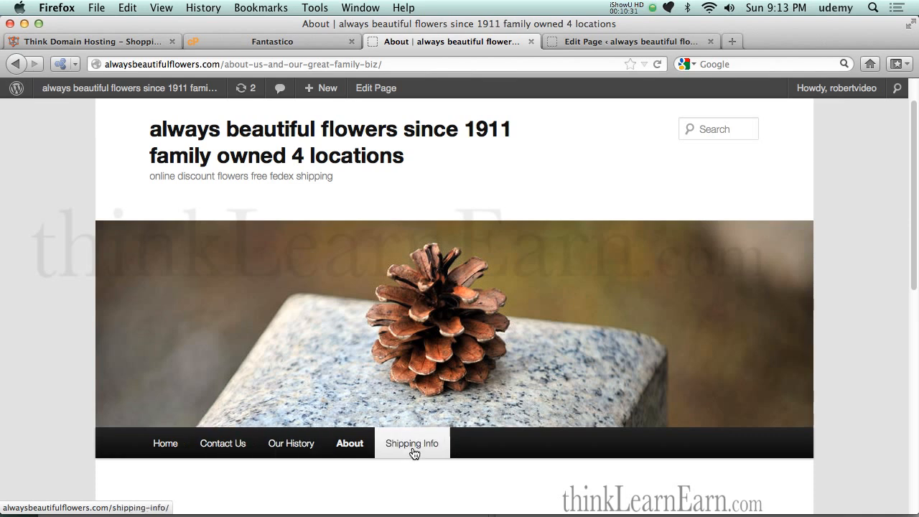
click(606, 43)
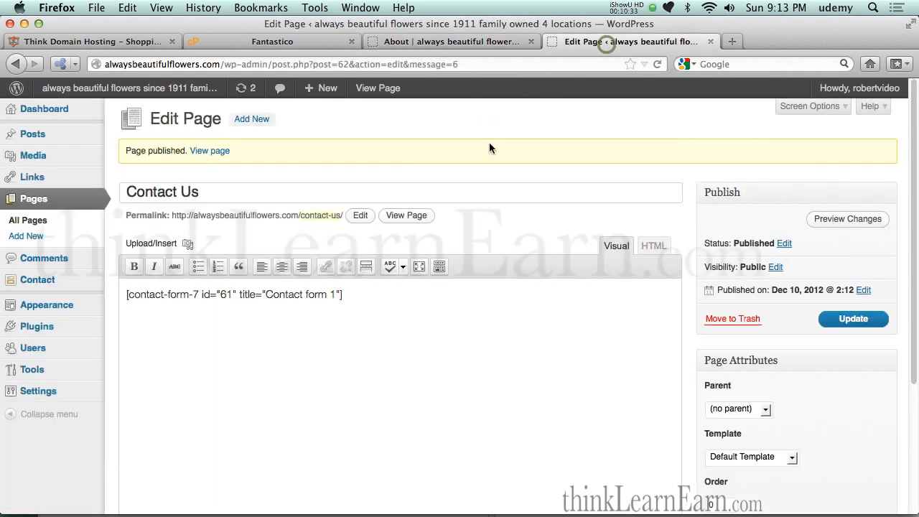
Set the Contact Us page's order to 3 and update the page.
drag(913, 263, 917, 364)
click(718, 452)
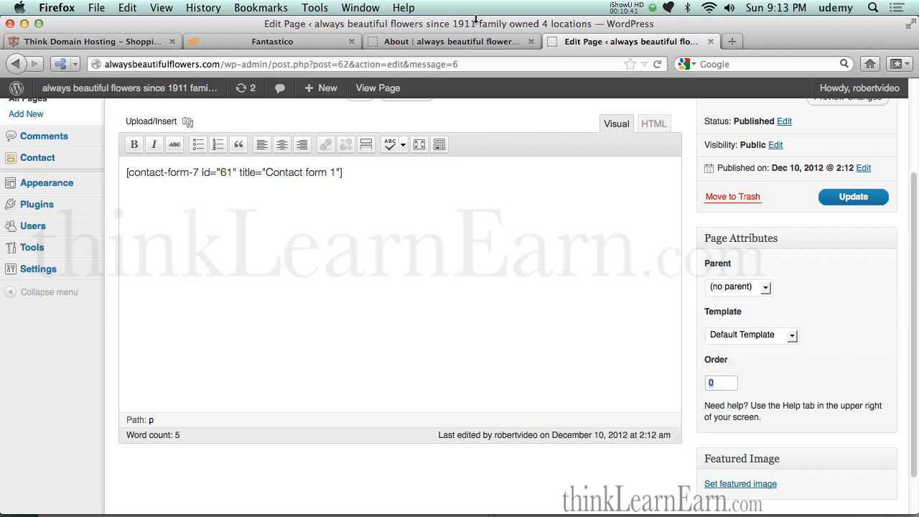
click(477, 43)
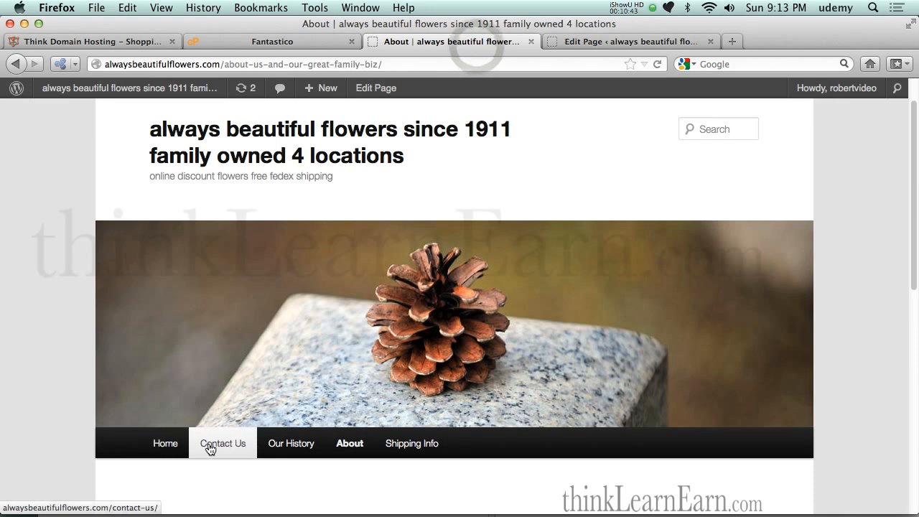
click(598, 42)
click(719, 383)
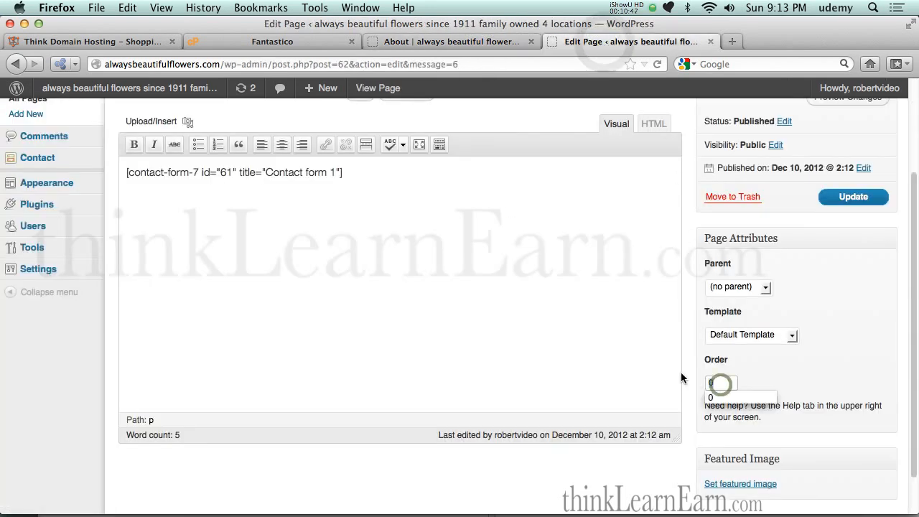
text(3)
click(853, 196)
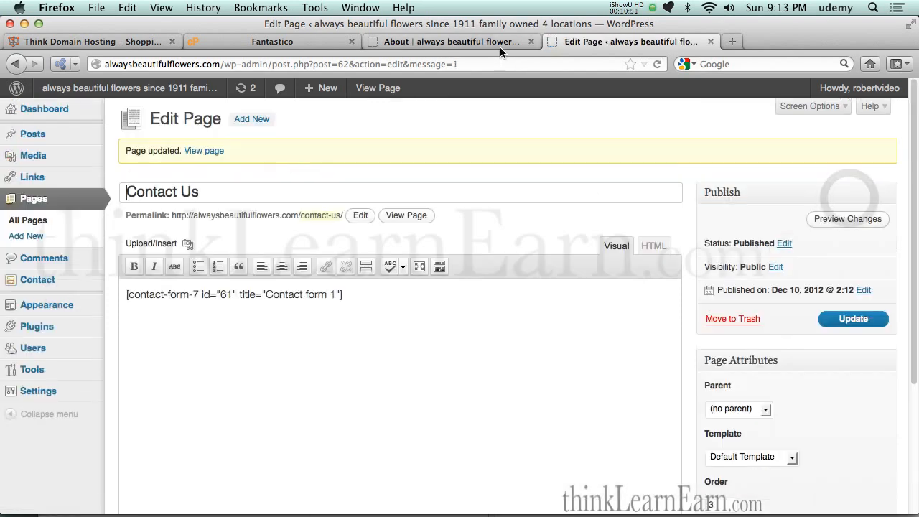
Reload the live About page and check where Contact Us sits in the navigation menu.
click(491, 42)
click(653, 63)
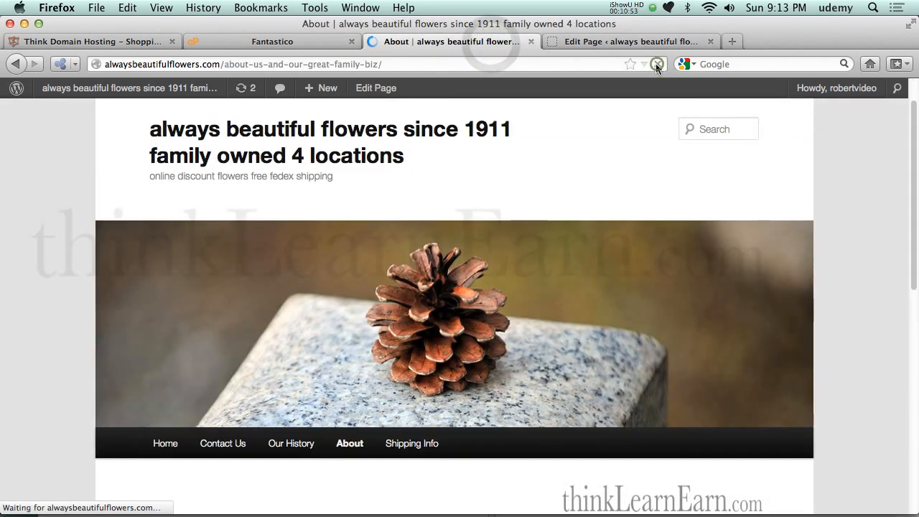
scroll(909, 170, down, 5)
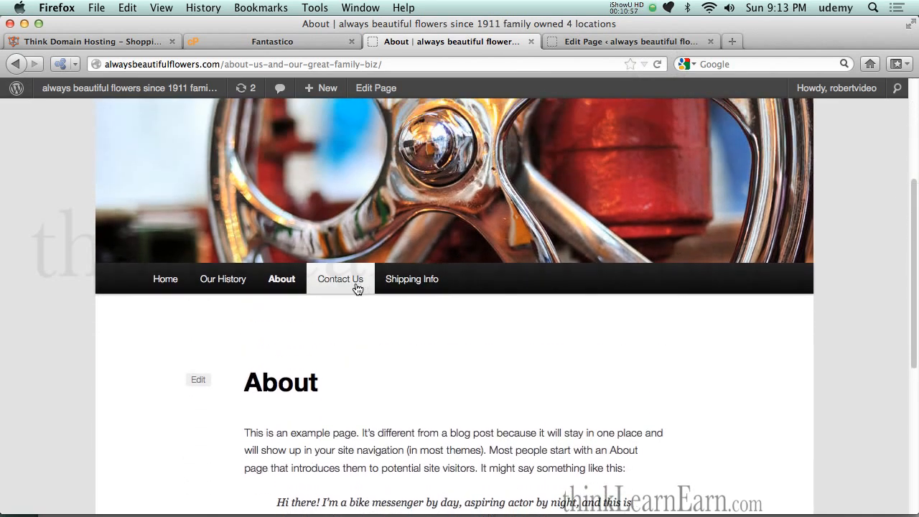
Change the Contact Us page's order to 5 and update the page.
click(616, 43)
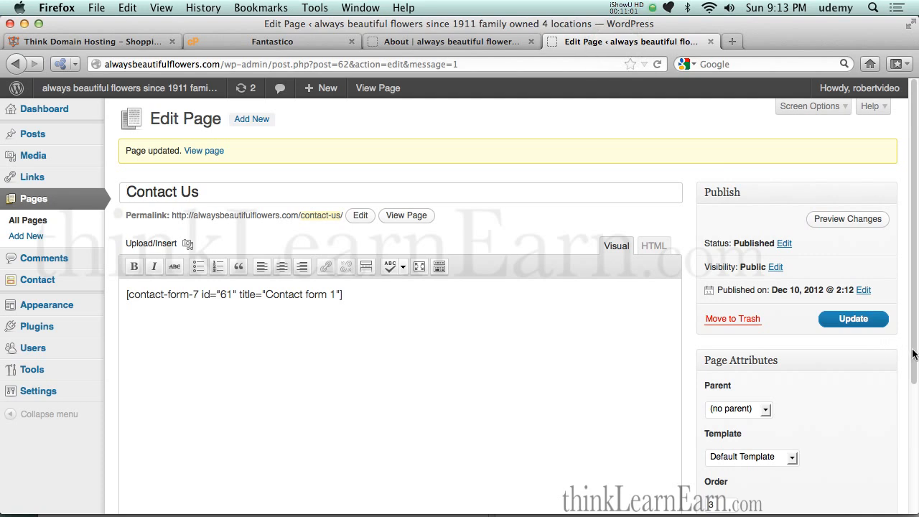
drag(915, 353, 891, 423)
drag(713, 408, 682, 400)
text(5)
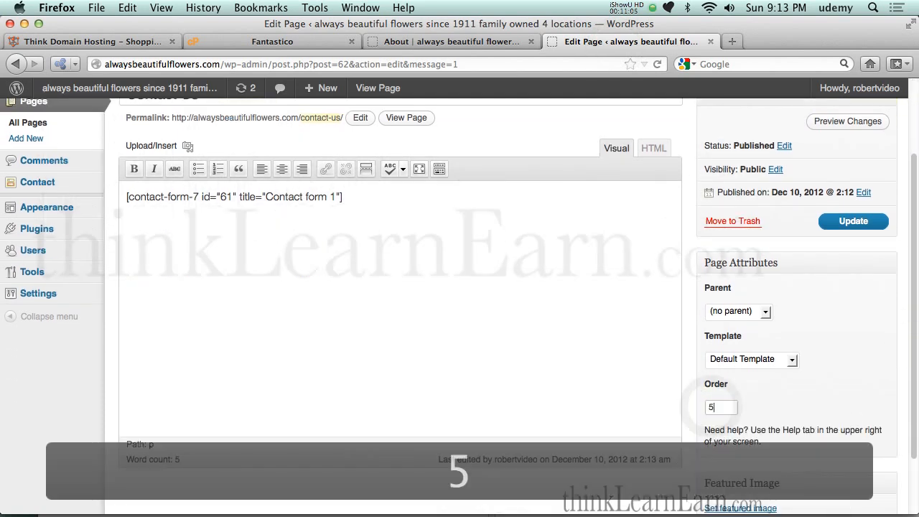
click(854, 221)
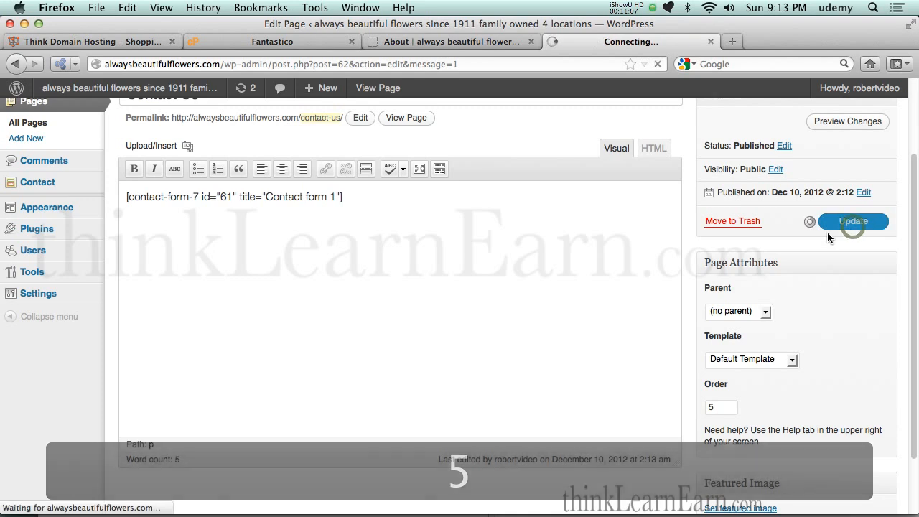
Reload the live About page to check the menu order, and open the Contact Us page's form.
click(476, 41)
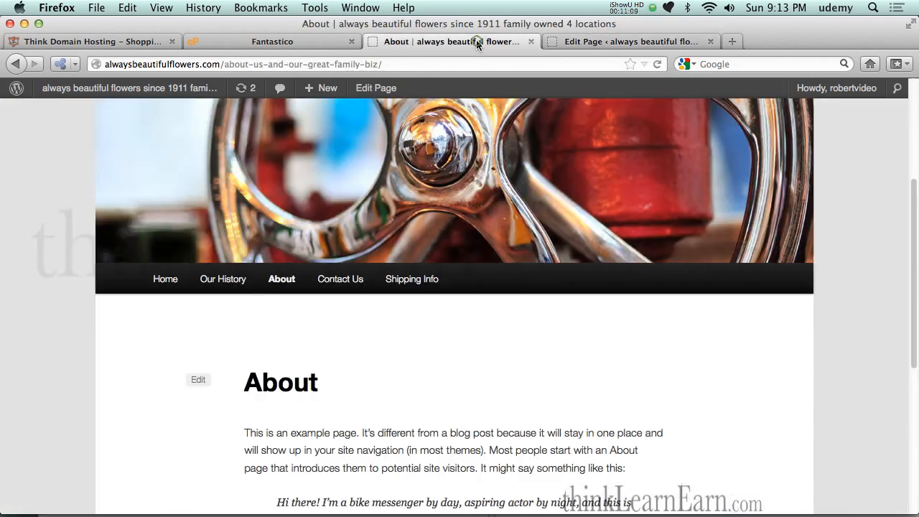
click(655, 63)
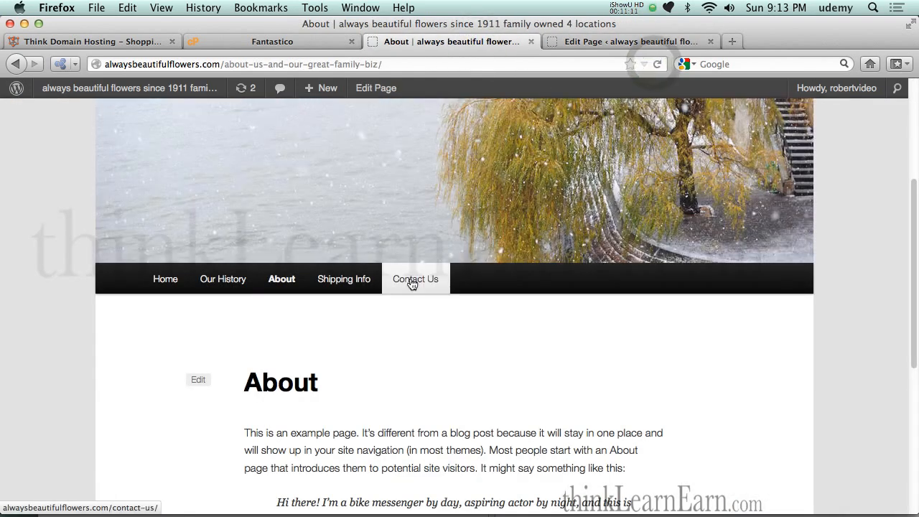
click(414, 280)
drag(910, 203, 909, 404)
Try to send the contact form with the name blank, "zxzxxz" as the email and "zxzxzx" as the subject.
click(408, 207)
click(370, 255)
text(zxzxxz)
click(335, 301)
text(zxzxzx)
drag(916, 295, 534, 390)
click(263, 438)
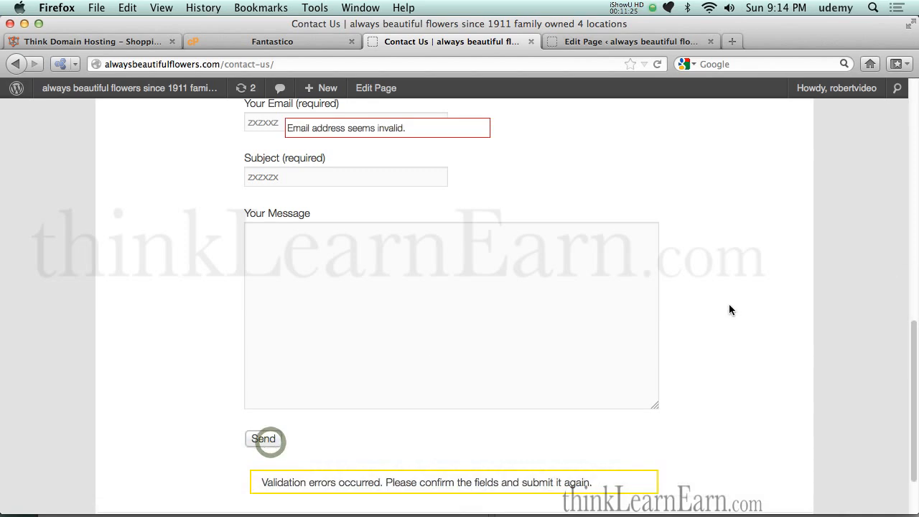
Replace the contact form's email entry with a properly formatted test address and clear the Subject field.
click(909, 350)
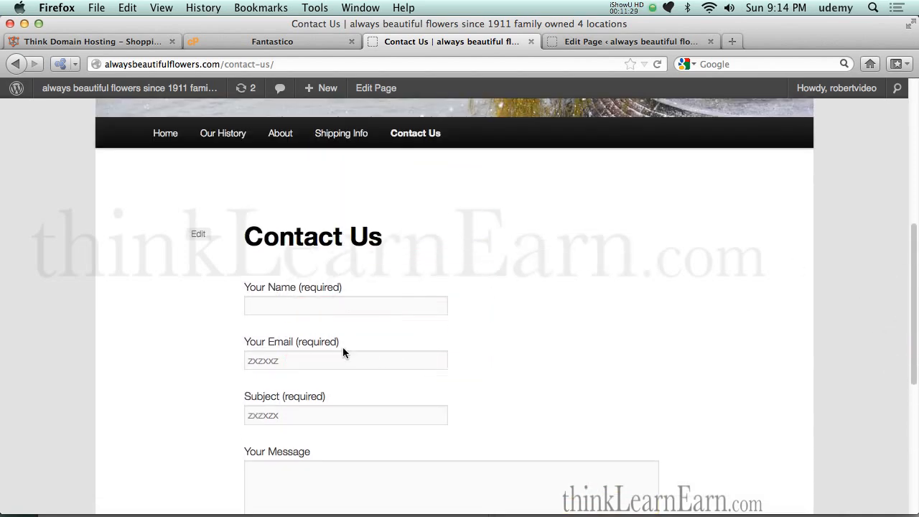
double_click(303, 360)
text(hahash)
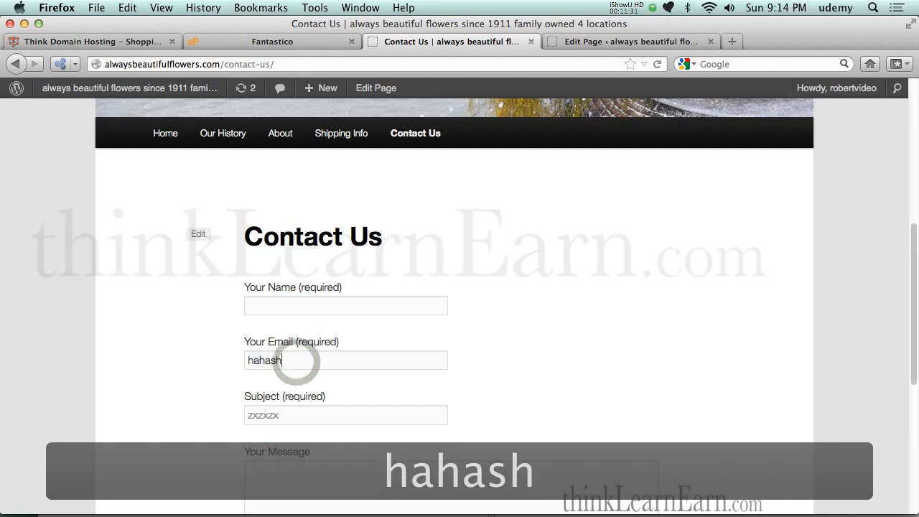
text(@hdhdh.com)
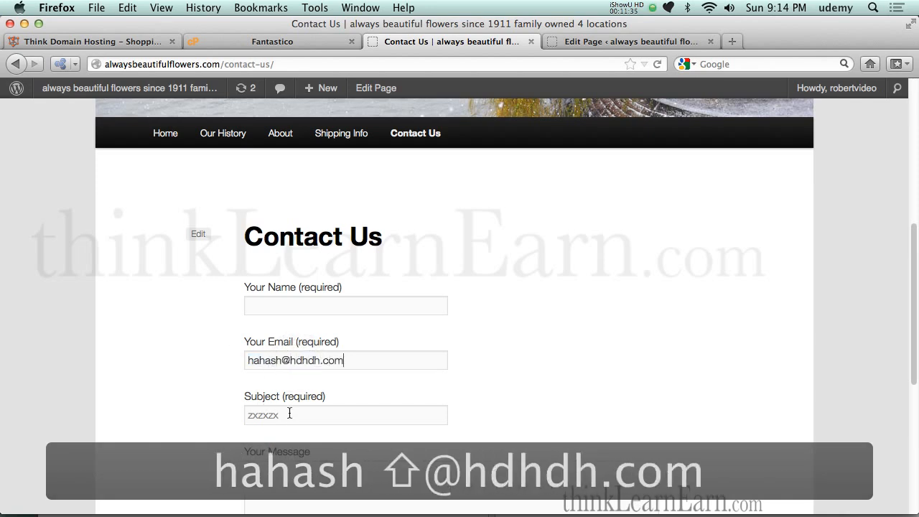
drag(289, 415, 207, 414)
key(BackSpace)
Enter the sender's name in the contact form's Your Name field.
click(309, 306)
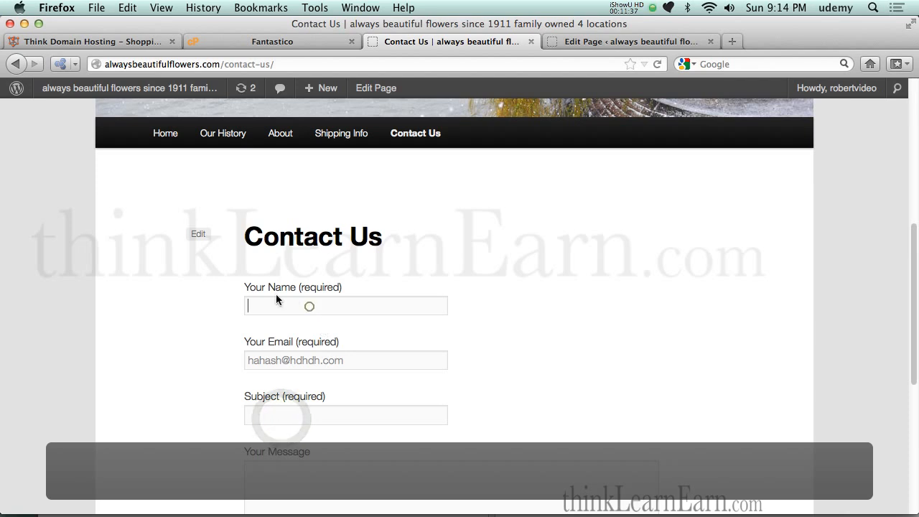
text(Robert The WP Guy)
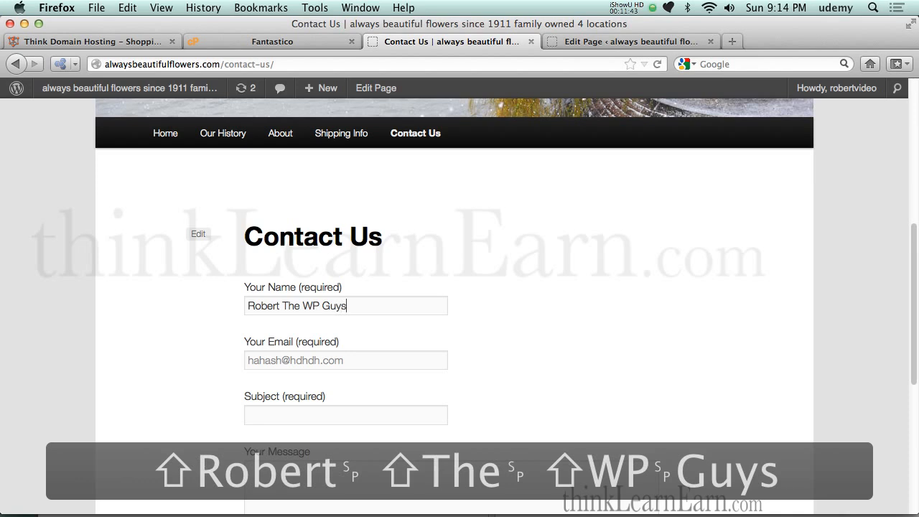
text(s)
key(BackSpace)
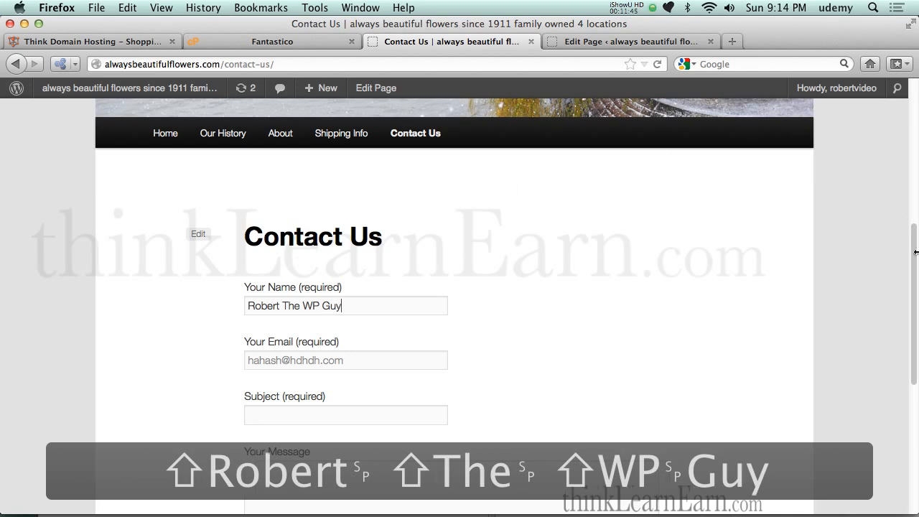
Enter "dsd sdn sdnsdn" as the message and try to send the form with the subject empty.
scroll(916, 251, down, 5)
click(407, 275)
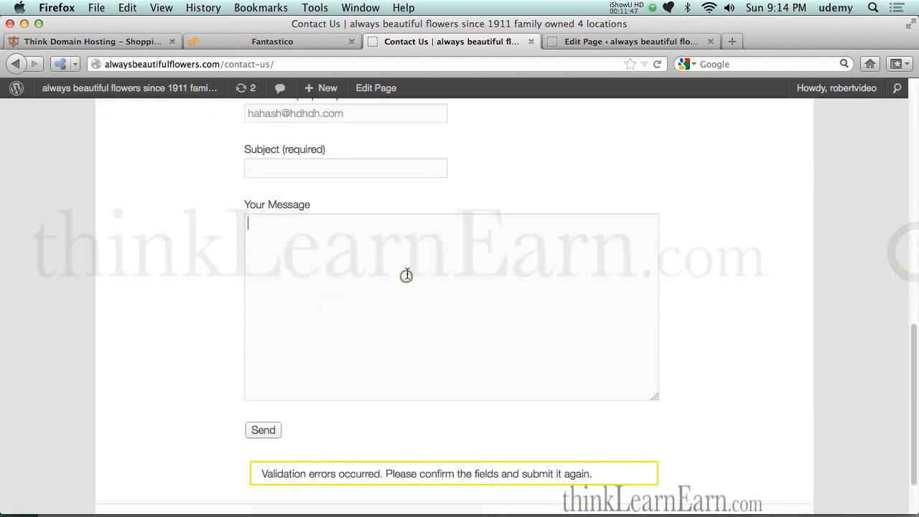
text([contact-form-7 id="61" title="Contact form 1"])
triple_click(486, 225)
text(dsd sdn sdnsdn)
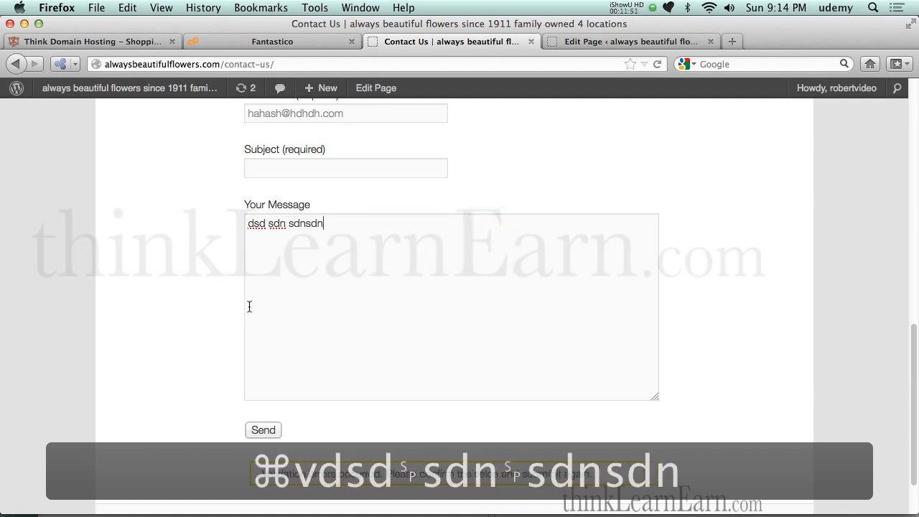
click(264, 429)
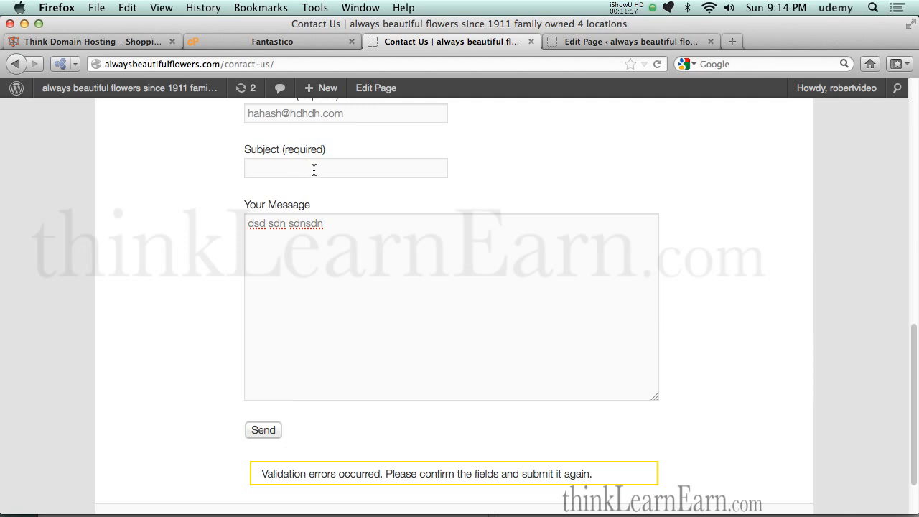
Fill in the subject with "hsdhsdhdsh", review the entries, and send the contact form.
click(314, 169)
text(hsdhsdhdsh)
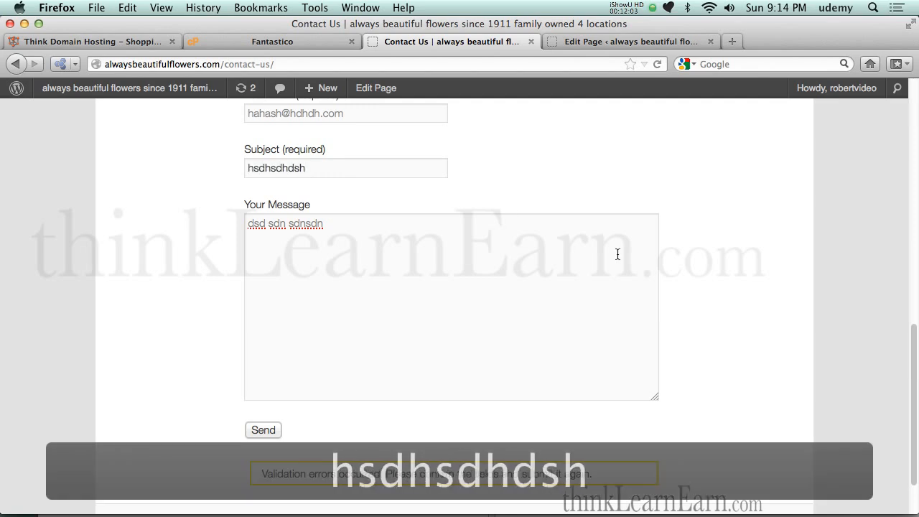
drag(911, 345, 918, 296)
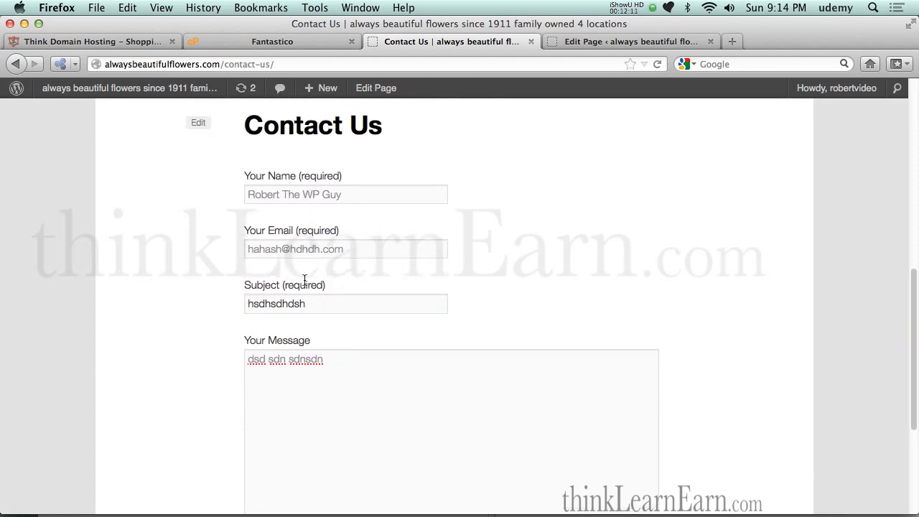
drag(909, 321, 856, 379)
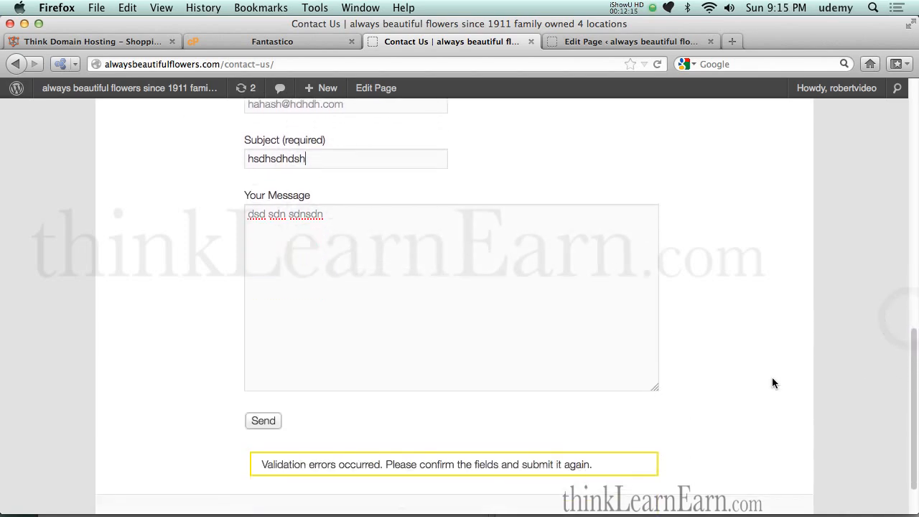
click(272, 421)
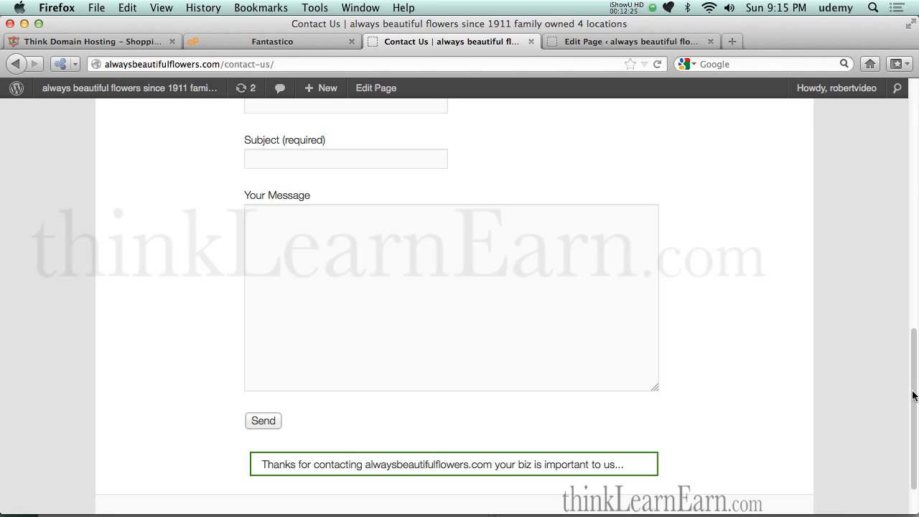
scroll(912, 393, up, 10)
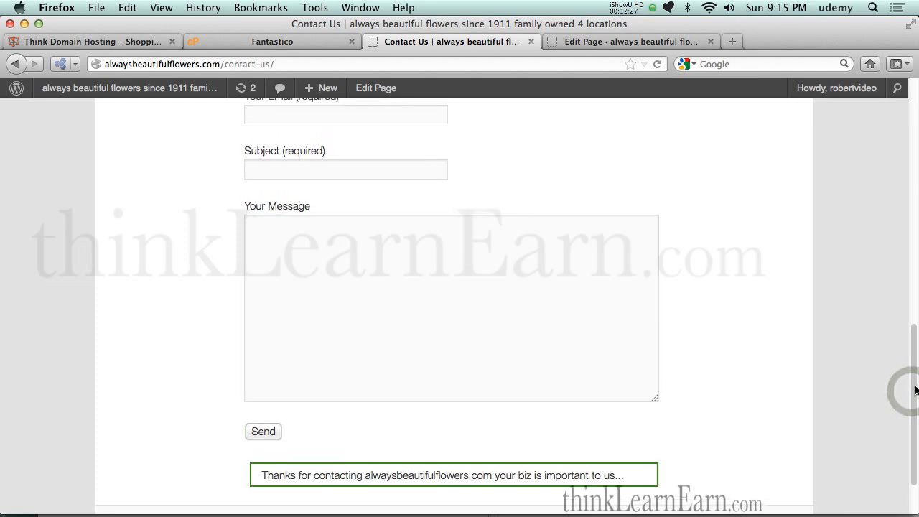
scroll(910, 215, up, 5)
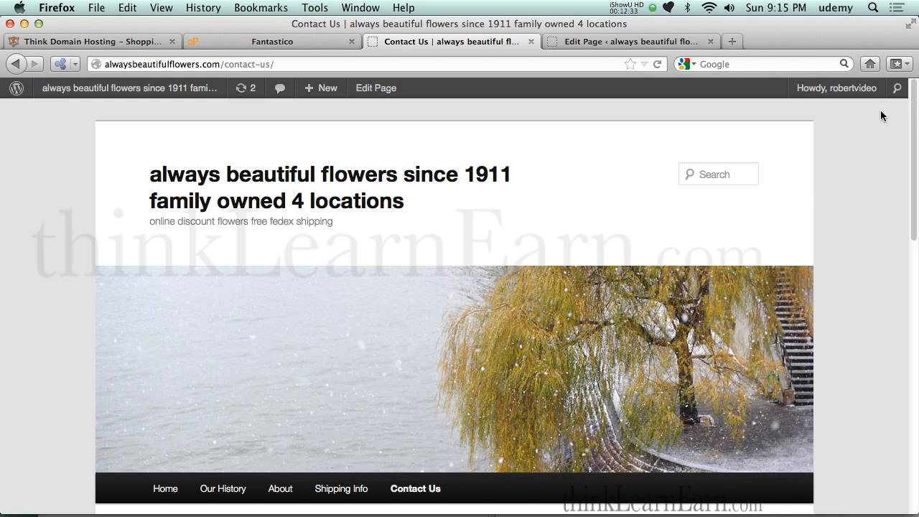
Go back to the WordPress admin and open Contact form 1 for editing through the installed Contact Form 7 plugin's settings.
click(599, 41)
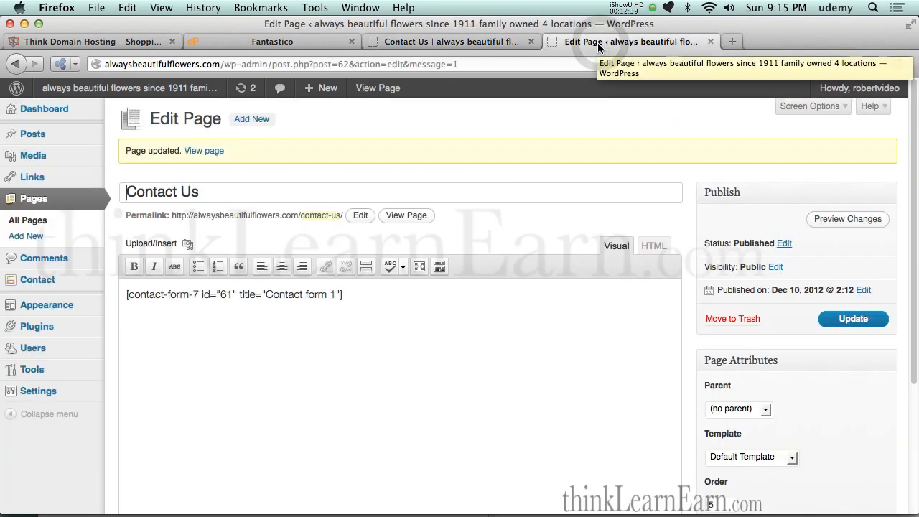
mouse_move(68, 330)
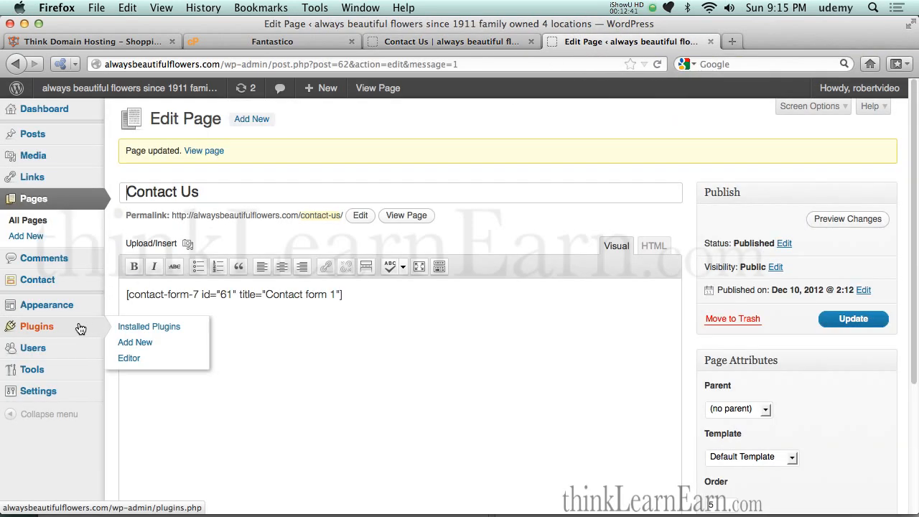
click(135, 331)
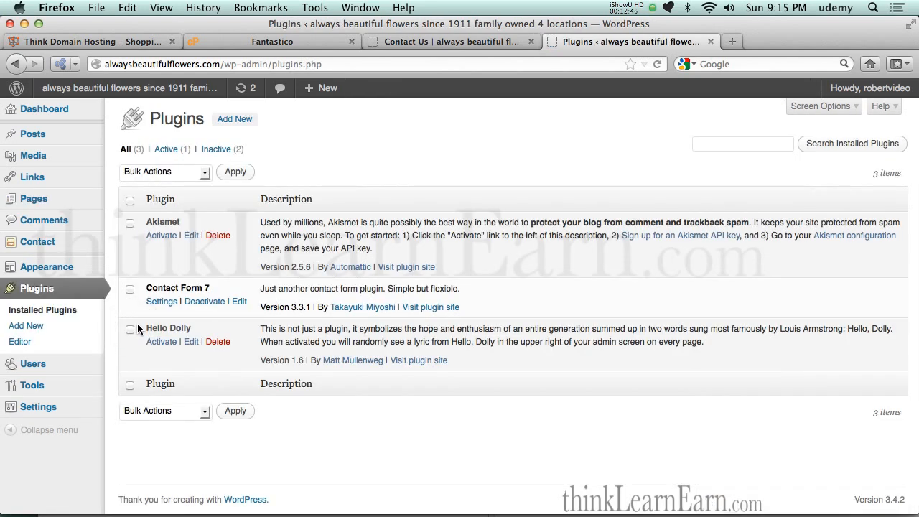
click(159, 303)
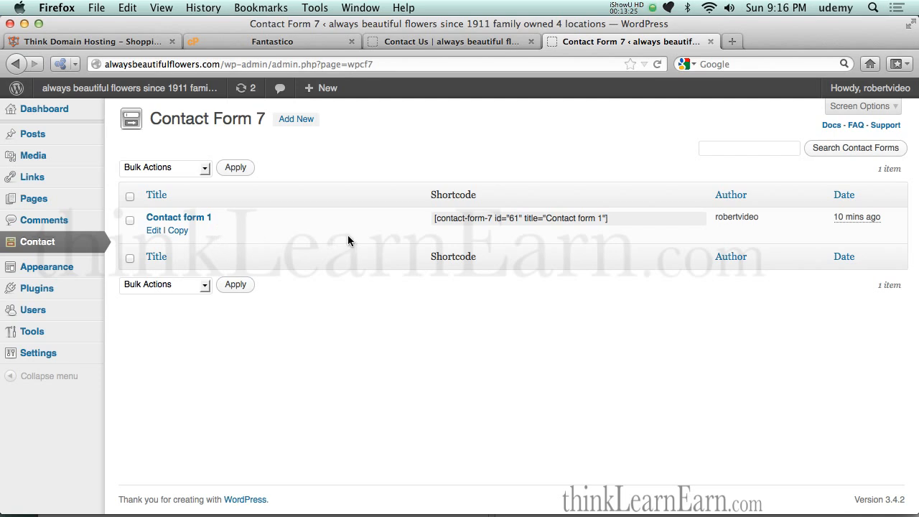
click(152, 231)
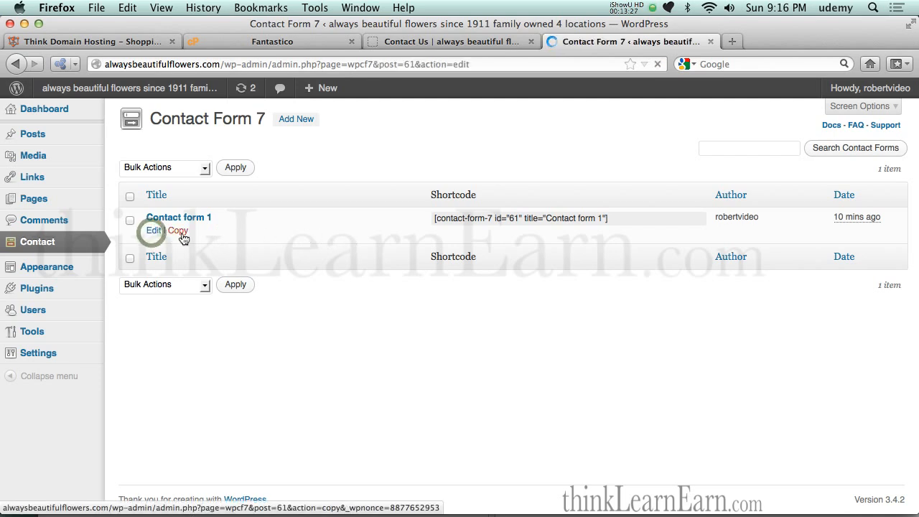
Copy the Contact form 1 shortcode [contact-form-7 id="61" title="Contact form 1"] and glance at the live Contact Us page.
click(294, 214)
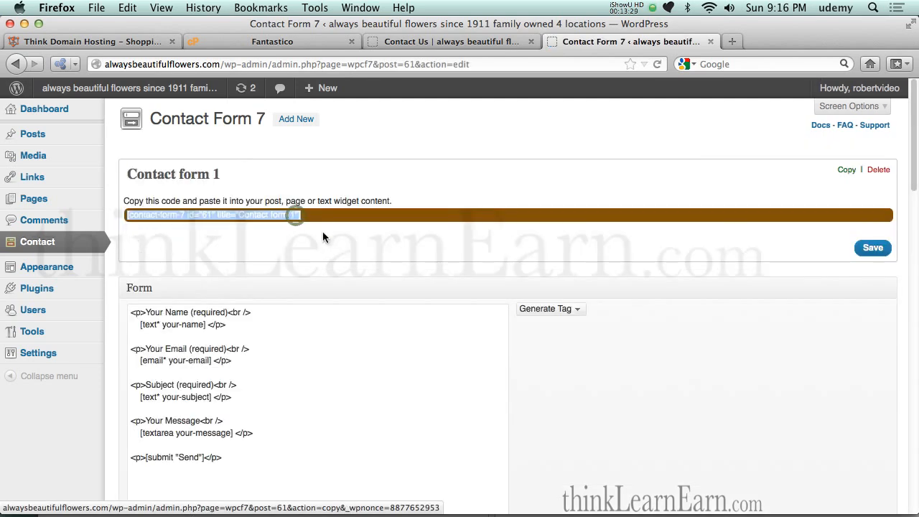
key(super+c)
click(387, 153)
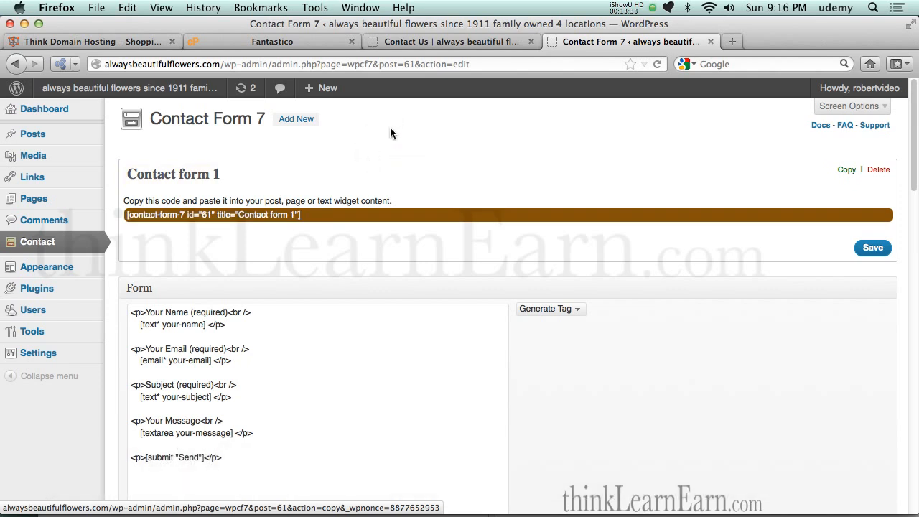
click(474, 41)
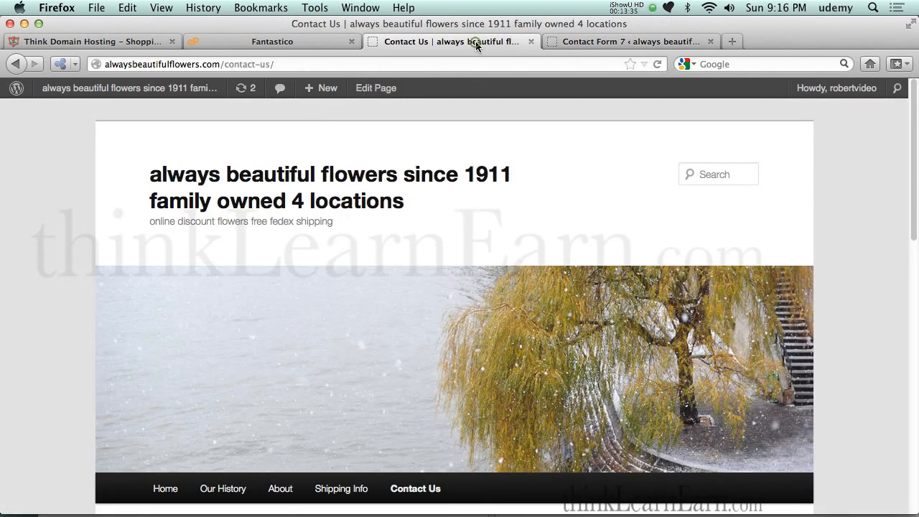
click(586, 44)
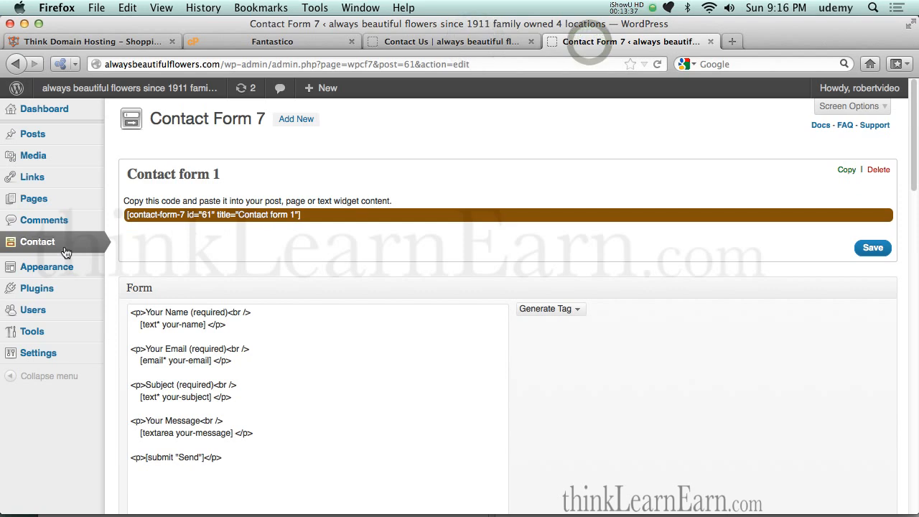
Open the Shipping Info page's Quick Edit settings from the list of all pages to check its template.
mouse_move(52, 205)
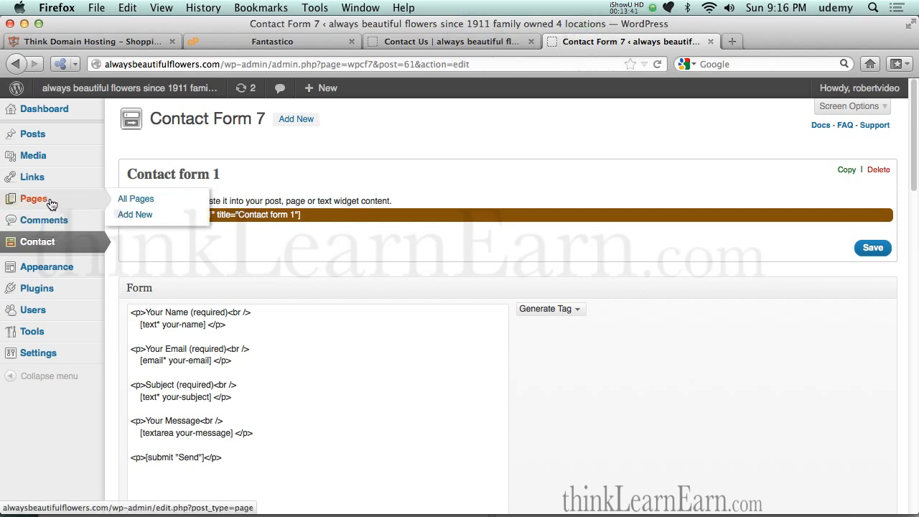
click(47, 201)
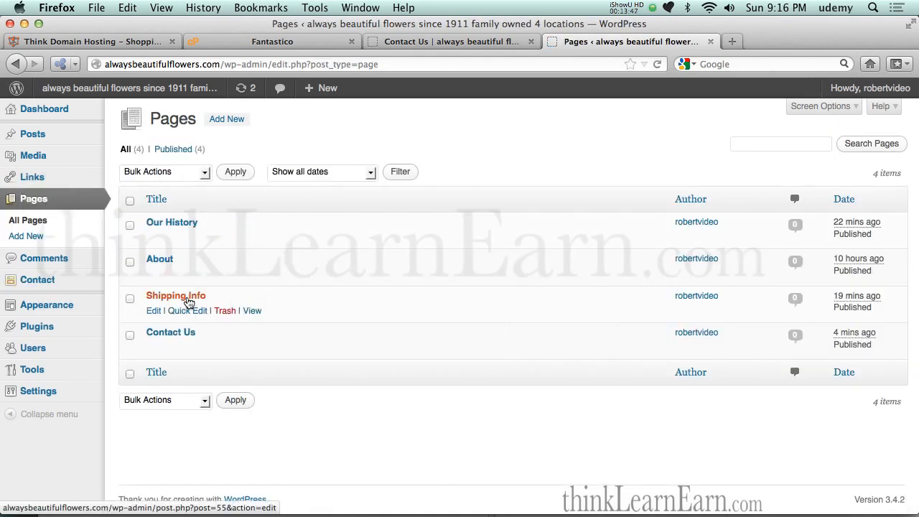
click(183, 310)
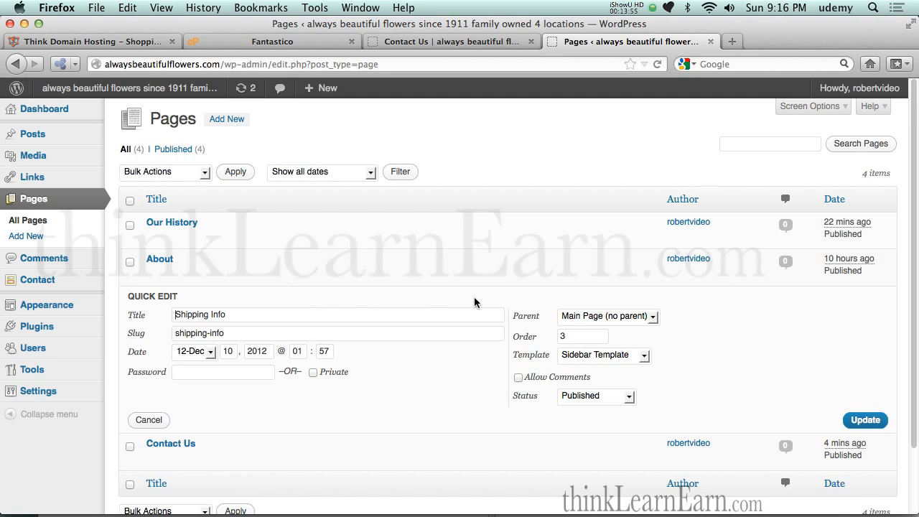
click(911, 252)
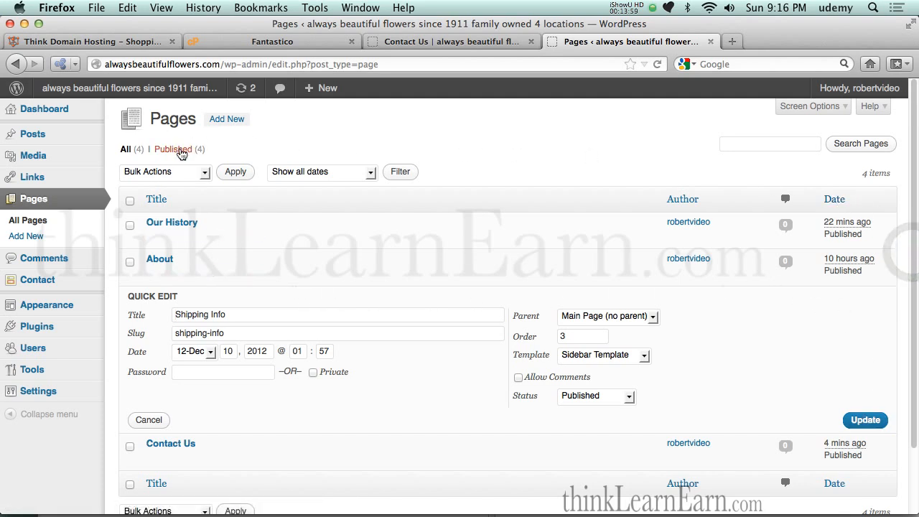
View the Shipping Info page on the live site and examine its sidebar contents.
click(475, 41)
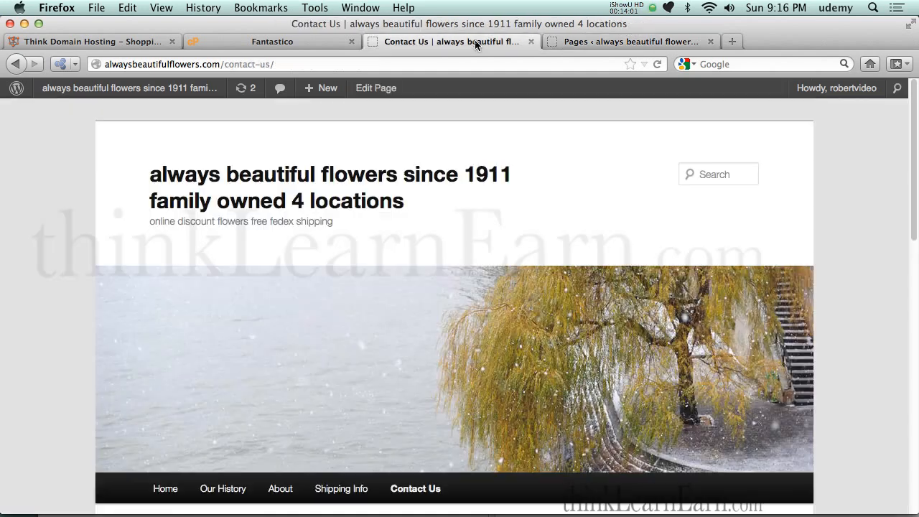
click(352, 488)
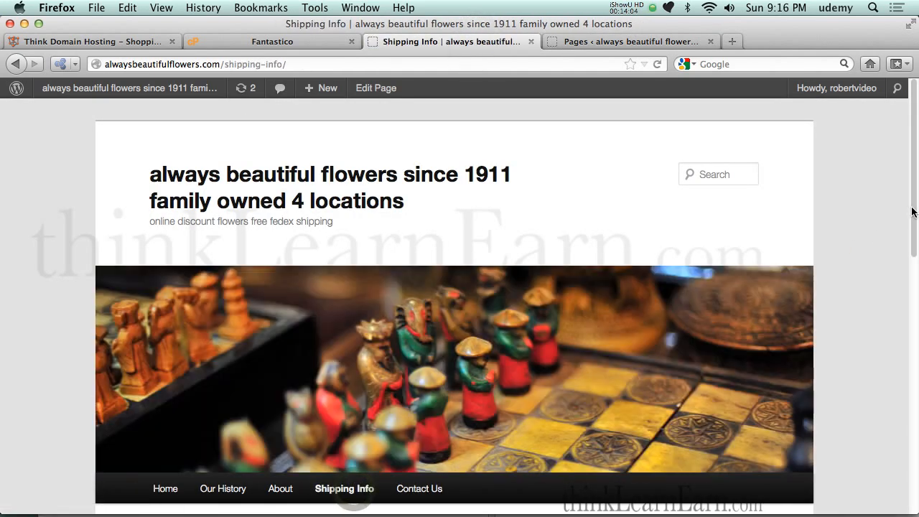
drag(912, 212, 912, 379)
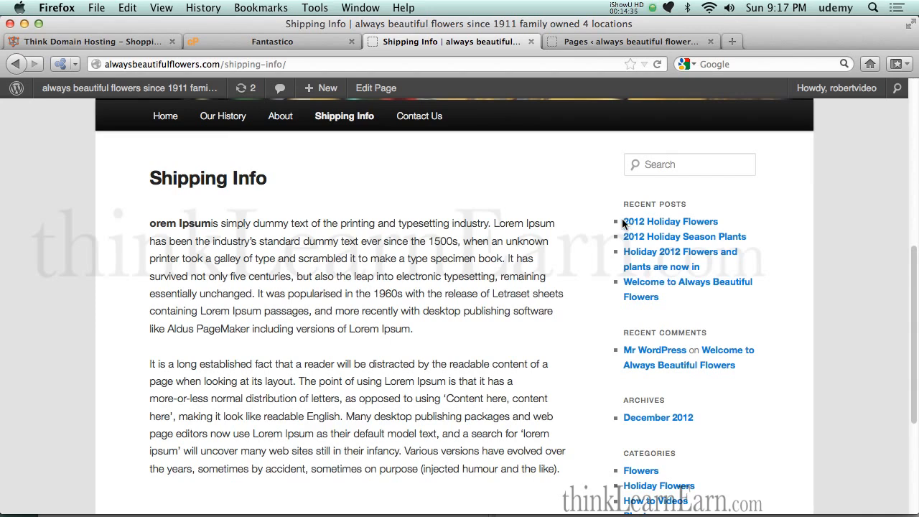
Go back to the admin, open the Widgets page, and add a Text widget to the Main Sidebar directly below Search.
click(599, 43)
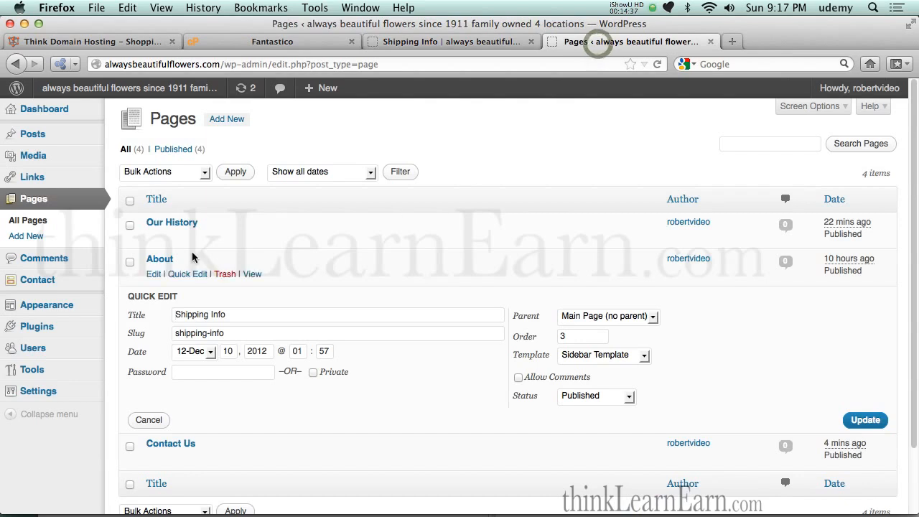
mouse_move(56, 313)
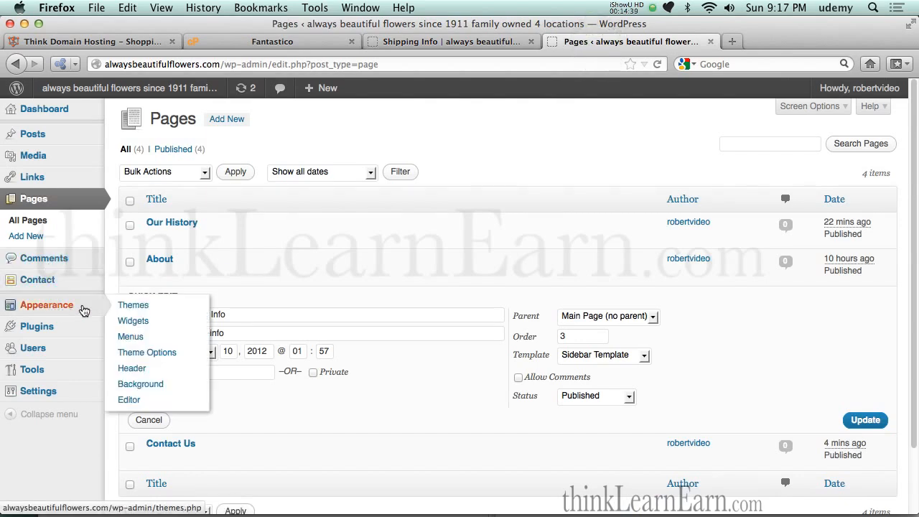
click(134, 323)
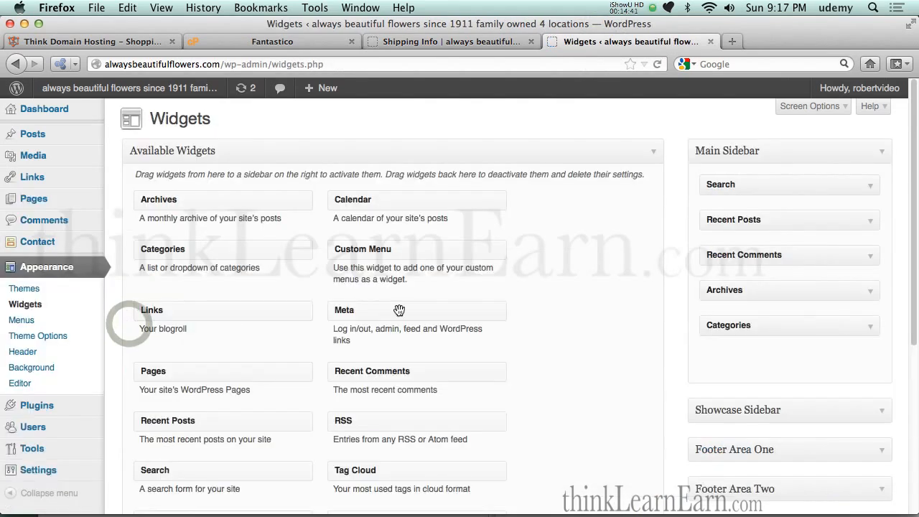
drag(910, 318, 916, 338)
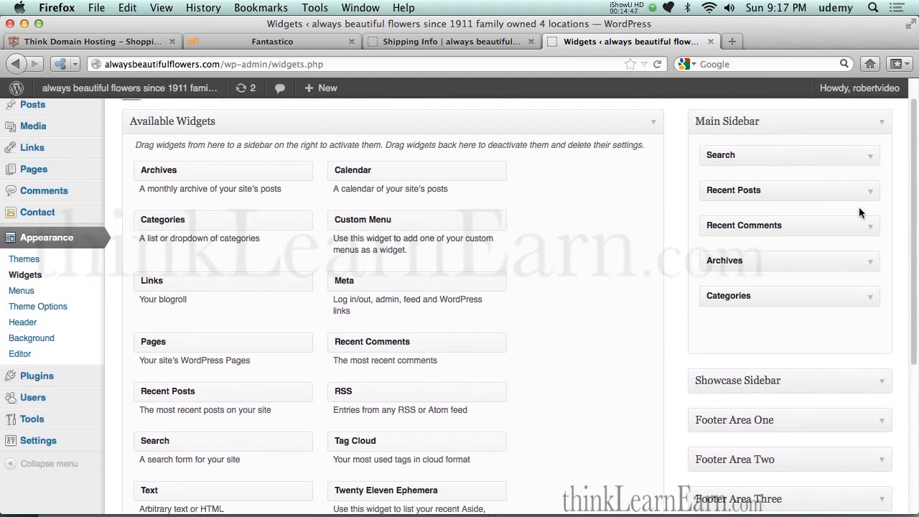
click(909, 275)
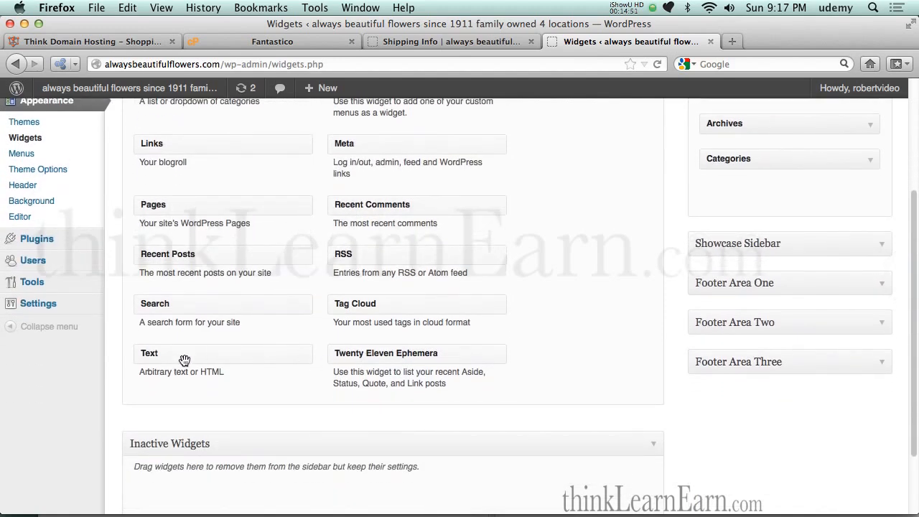
drag(183, 359, 759, 222)
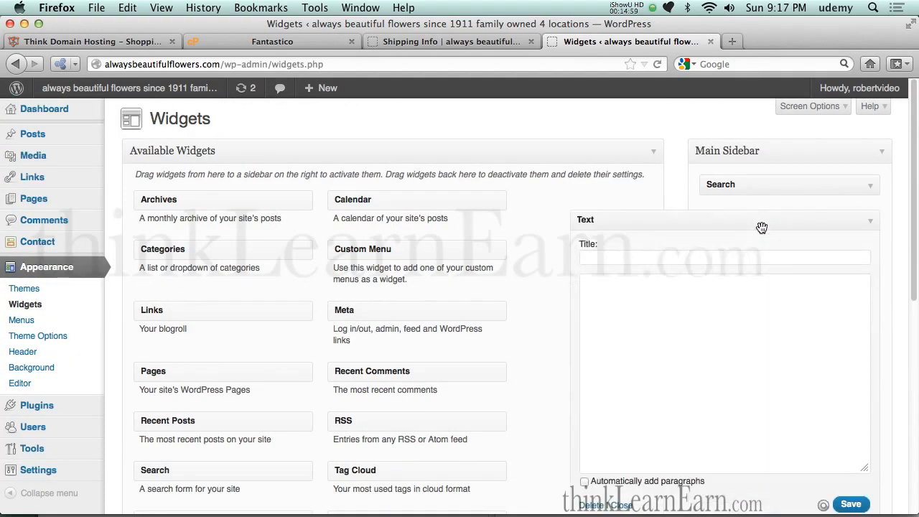
Paste the Contact form 1 shortcode into the new Text widget, title it "Contact Shipping", and save the widget.
click(637, 312)
key(super+v)
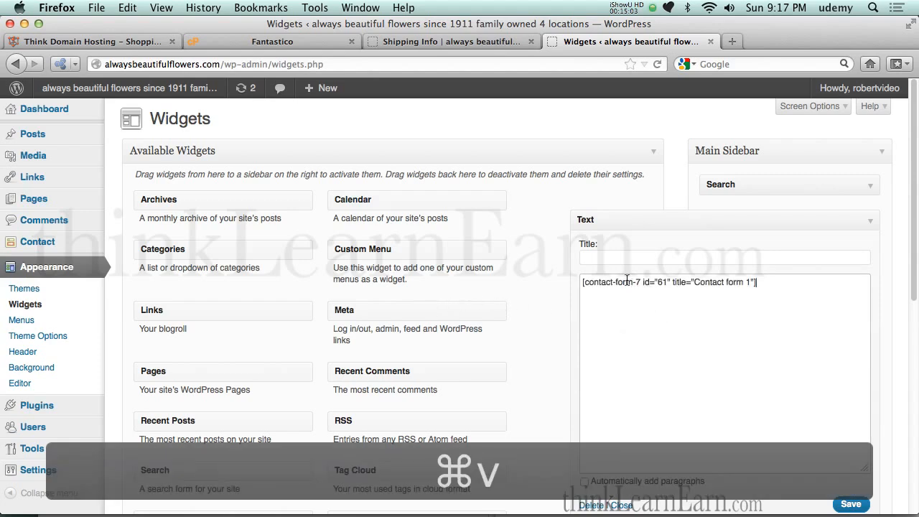
click(613, 260)
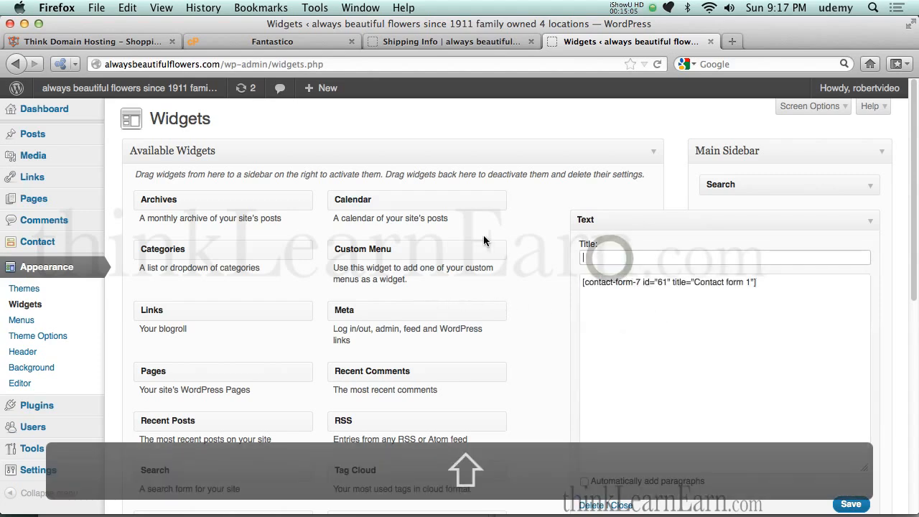
text(Con)
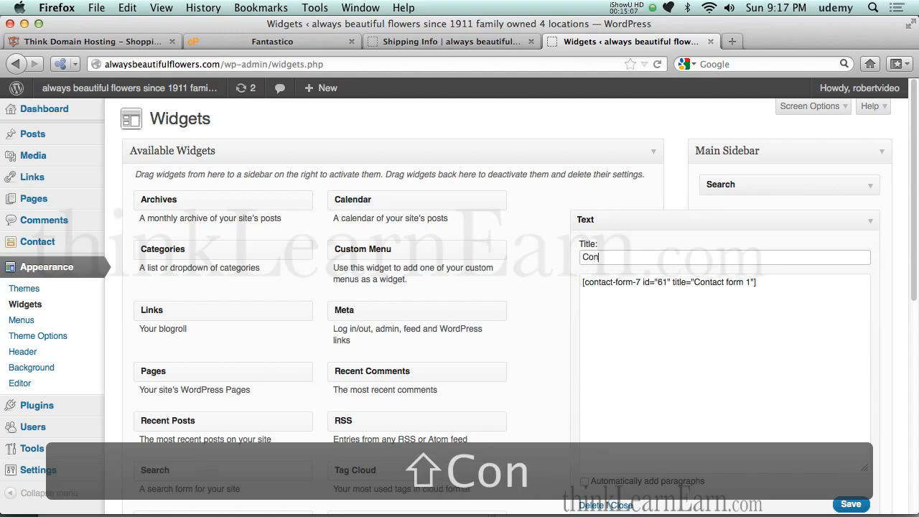
text(tact Shipping)
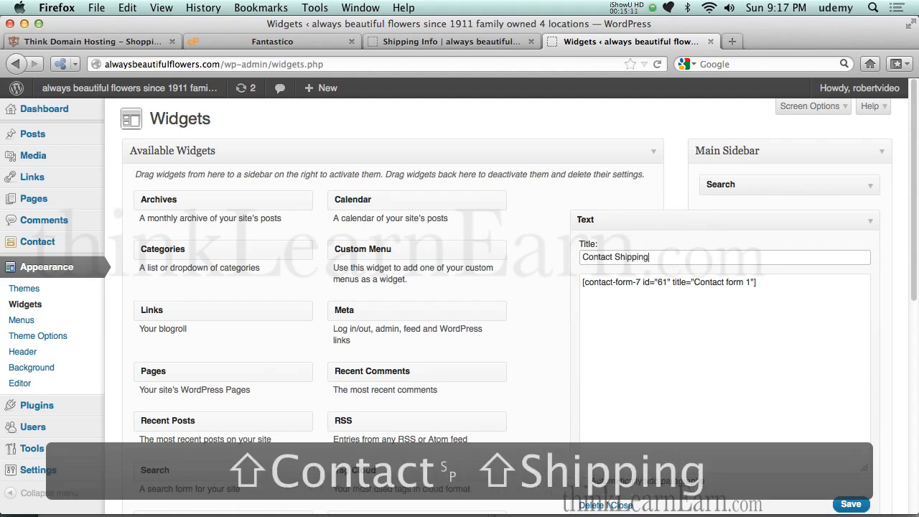
scroll(916, 286, down, 3)
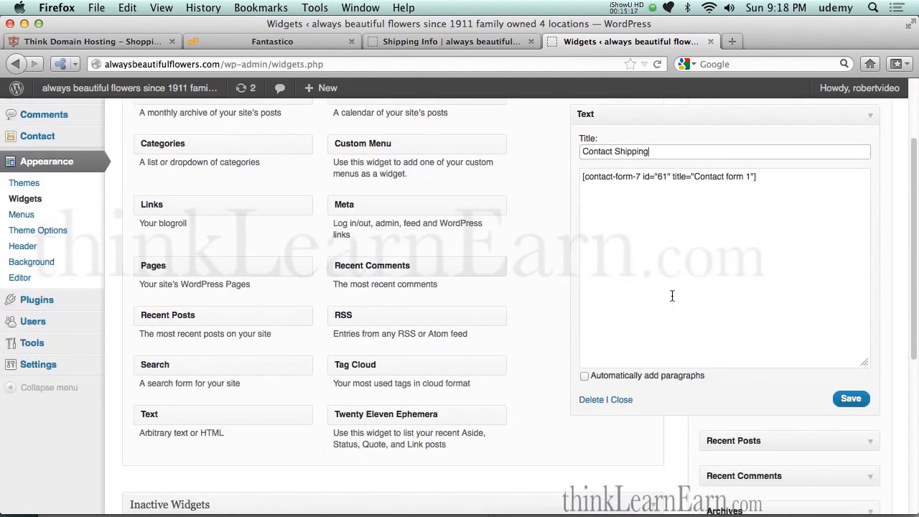
click(853, 407)
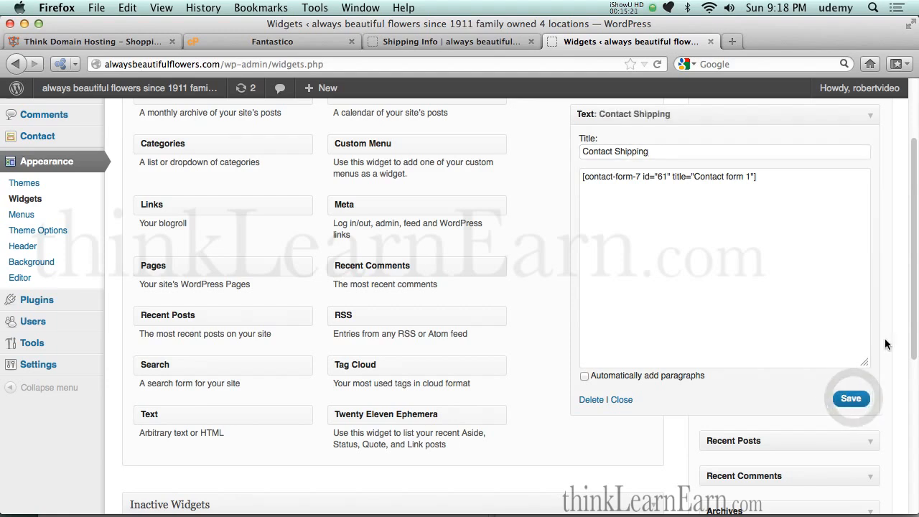
click(853, 402)
Check the sidebar contact form on the live site's Home page and Shipping Info page.
scroll(853, 402, up, 3)
click(511, 41)
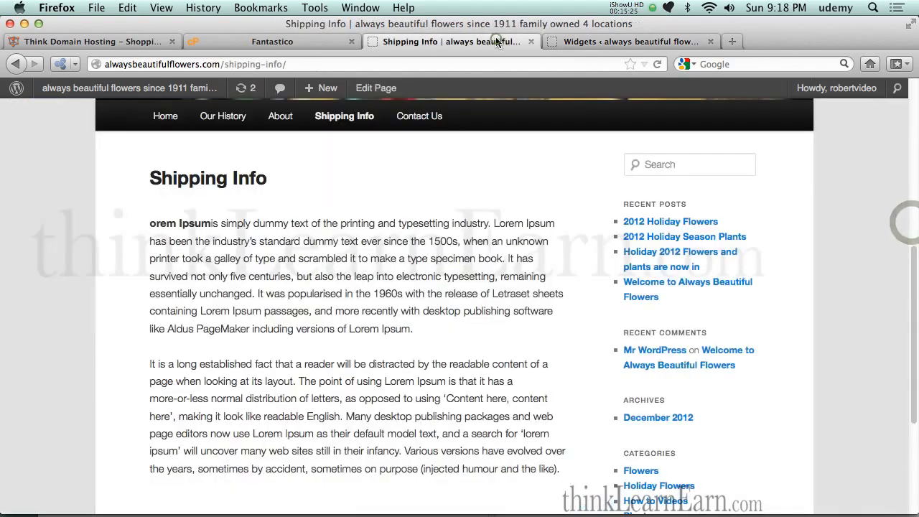
click(178, 122)
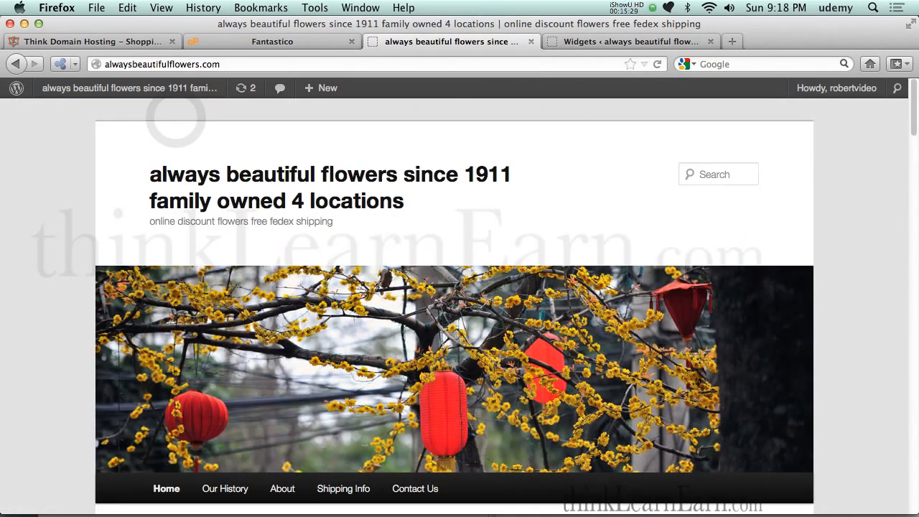
drag(914, 128, 914, 171)
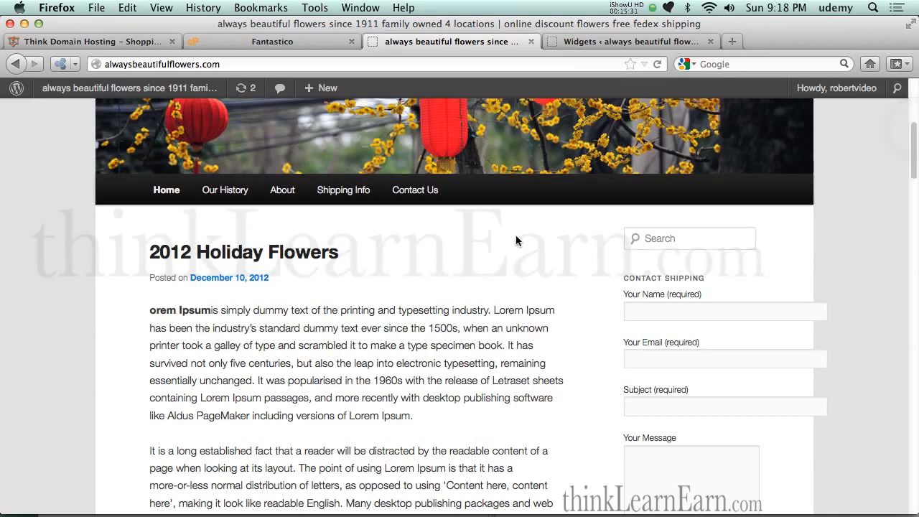
click(359, 190)
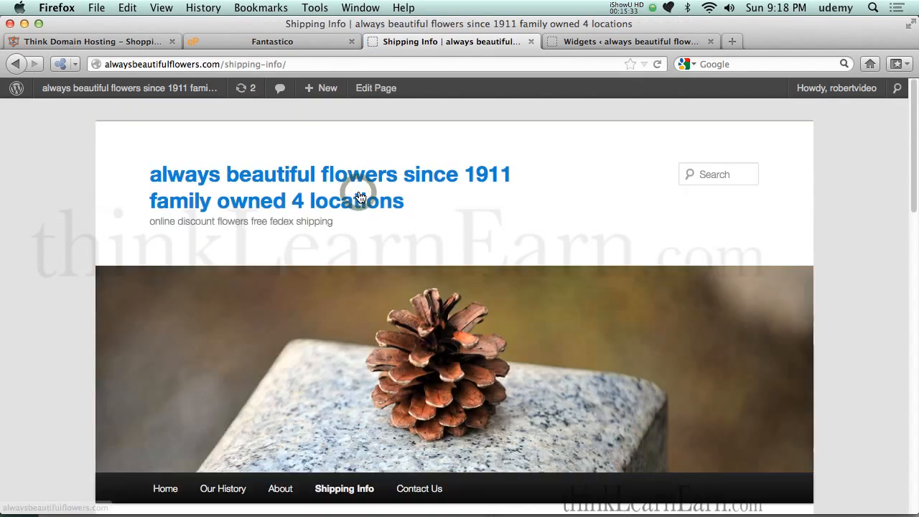
drag(915, 200, 917, 351)
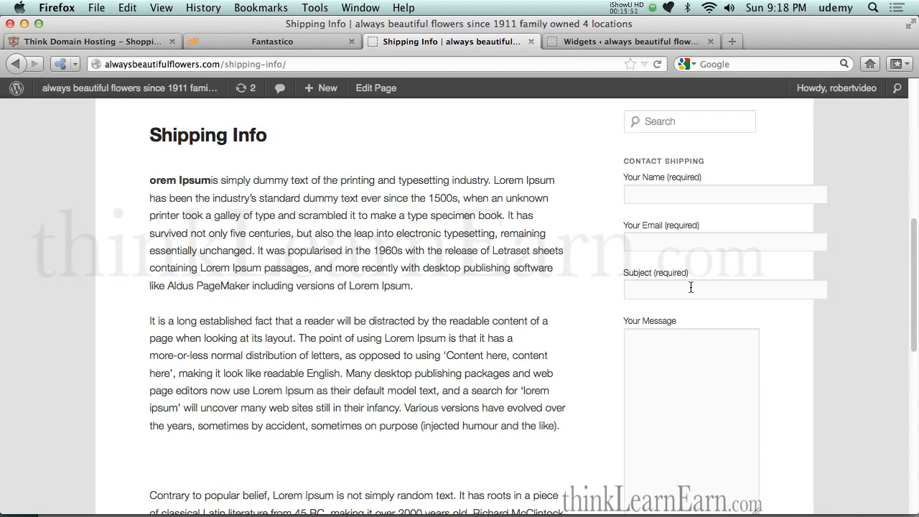
mouse_move(912, 302)
mouse_down()
mouse_move(917, 370)
mouse_move(916, 294)
mouse_up()
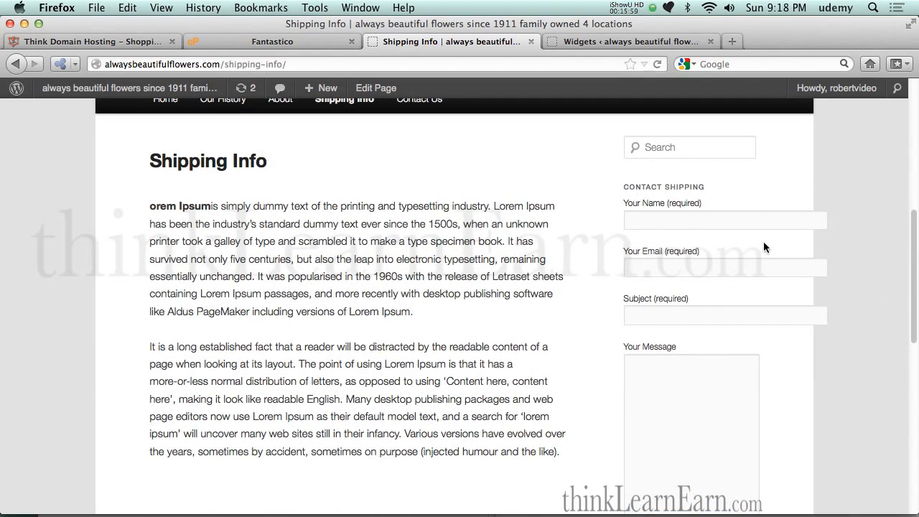
Return to the Widgets page, collapse the Contact Shipping widget, and review the available widgets and the sidebar and footer areas.
click(599, 41)
drag(913, 266, 914, 272)
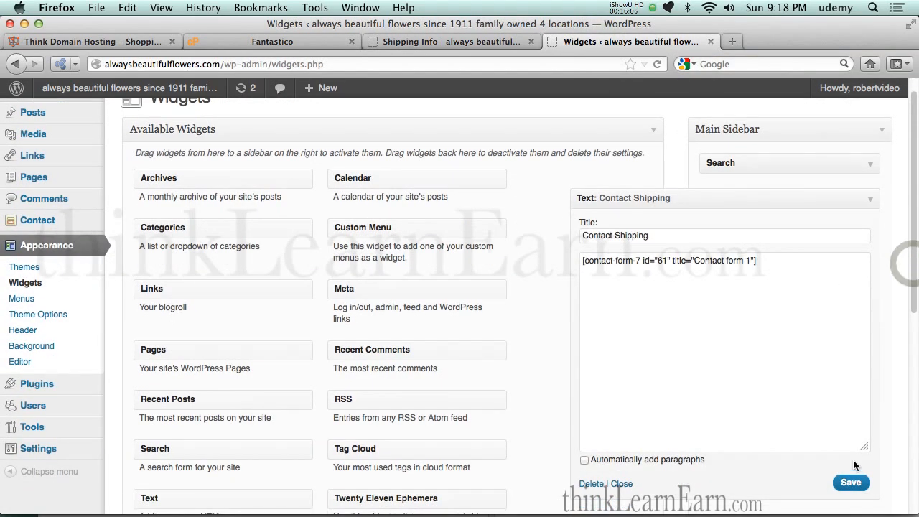
click(622, 484)
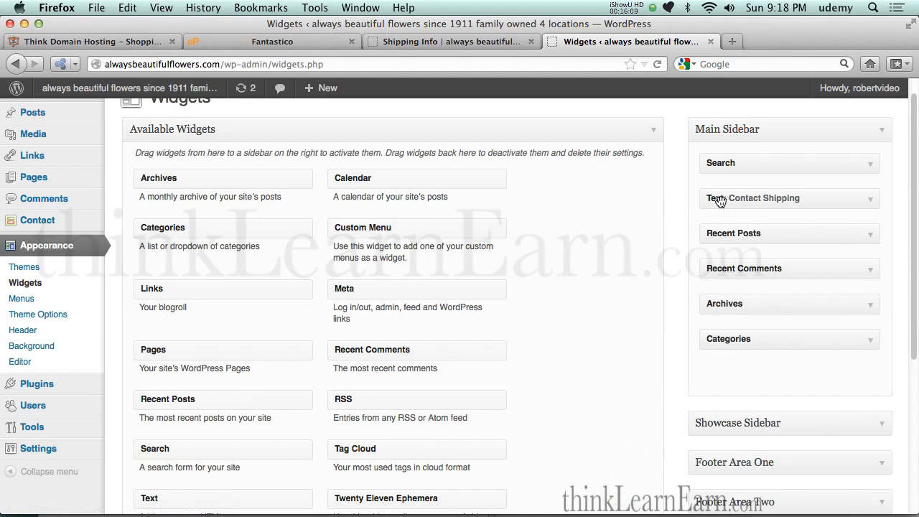
scroll(915, 265, down, 4)
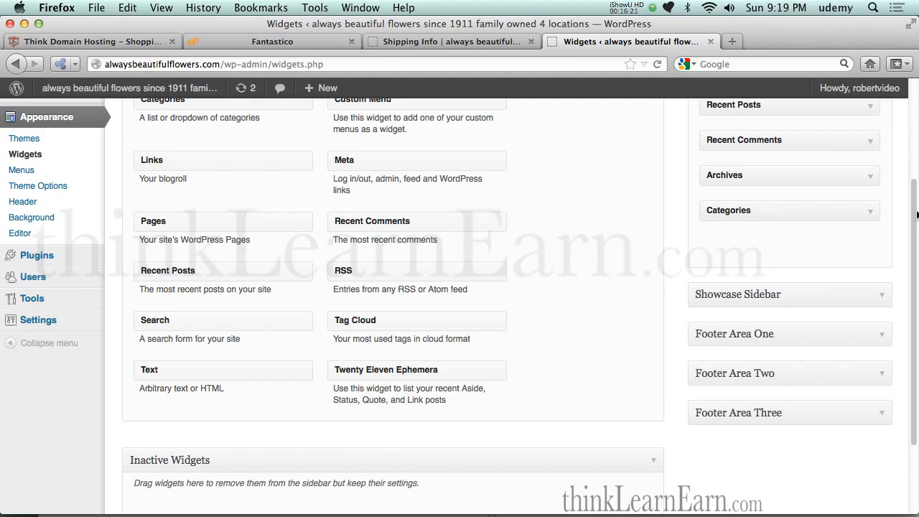
scroll(916, 207, up, 5)
scroll(905, 229, down, 2)
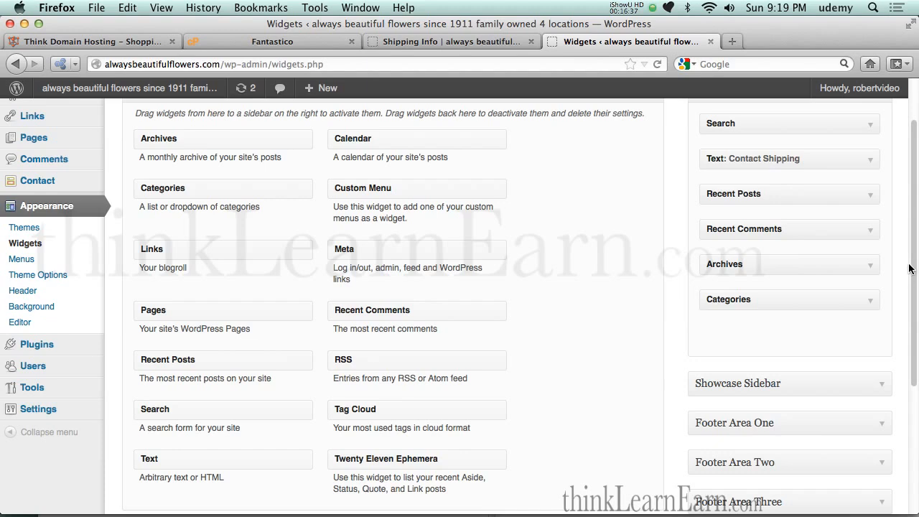
scroll(914, 269, up, 2)
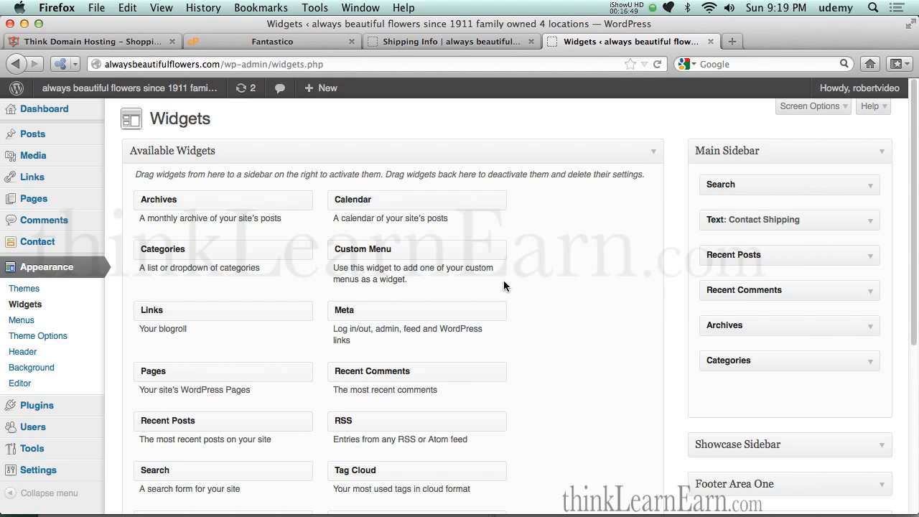
Review the navigation menu and sidebar contact form on the live Shipping Info page once more.
click(452, 41)
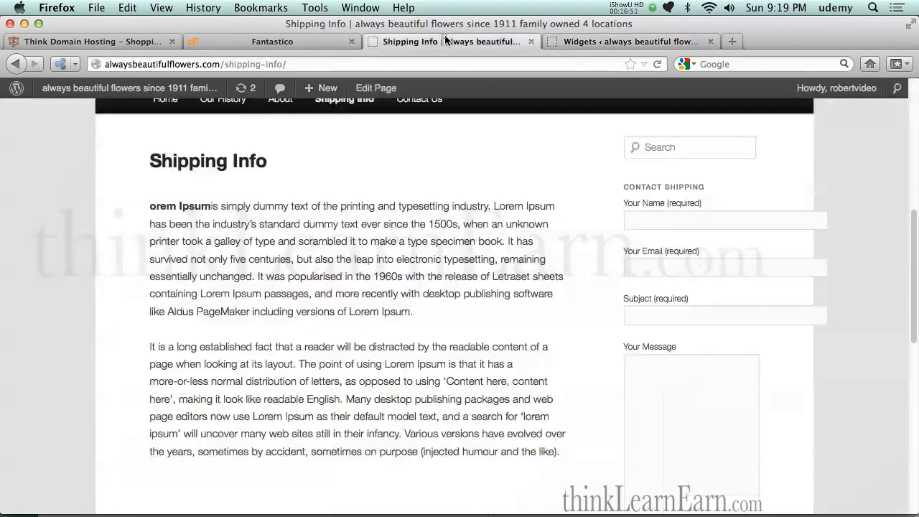
drag(914, 229, 917, 180)
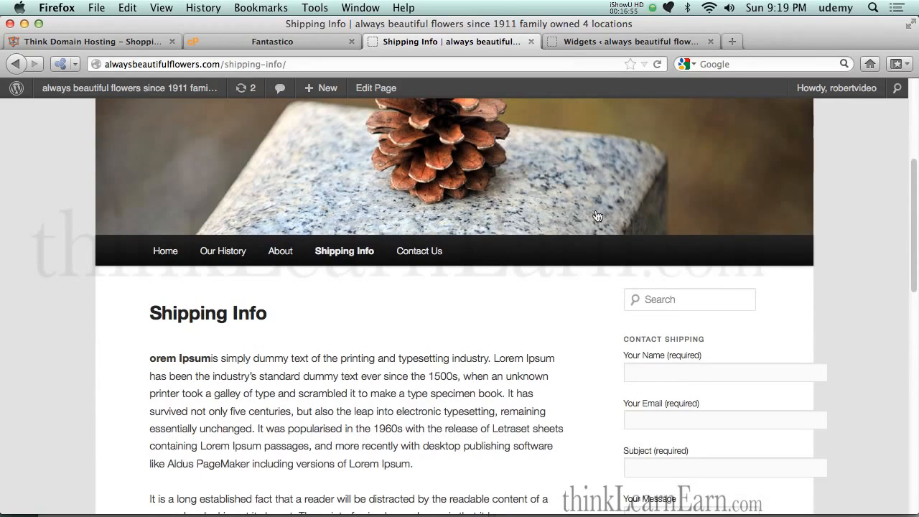
click(482, 303)
key(super+shift)
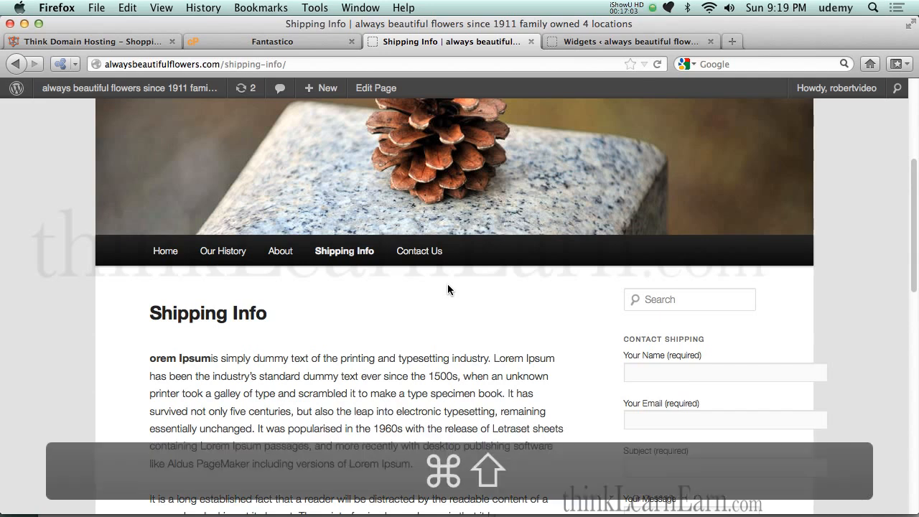